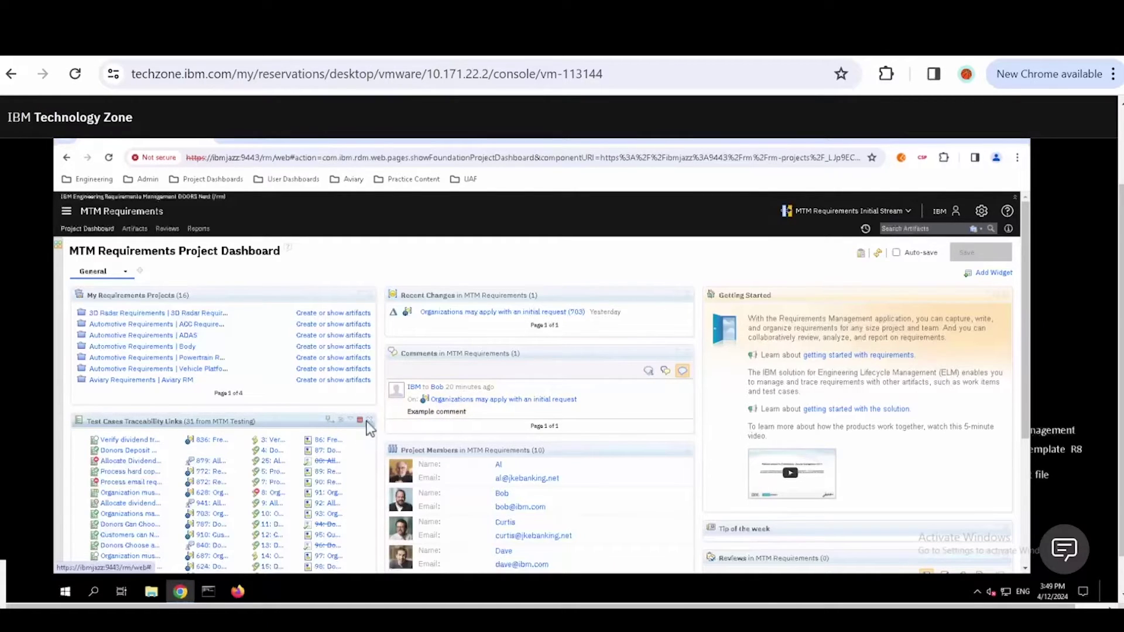
# Step: Maximize the Test Cases Traceability Links widget and preview a few of its links
pyautogui.click(359, 421)
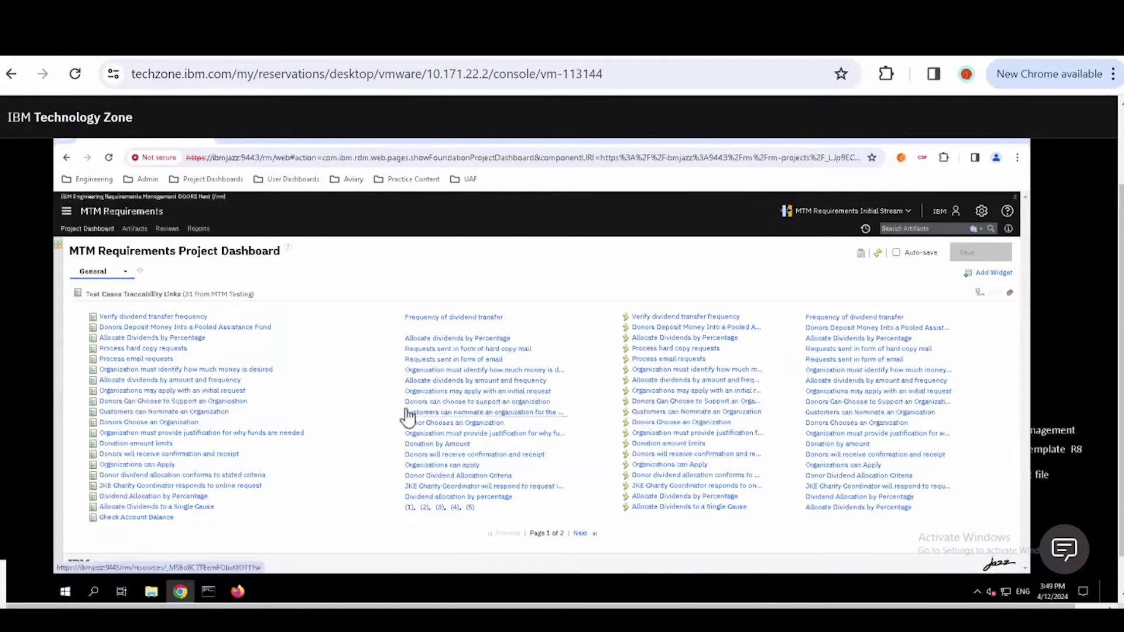
pyautogui.moveTo(406, 411)
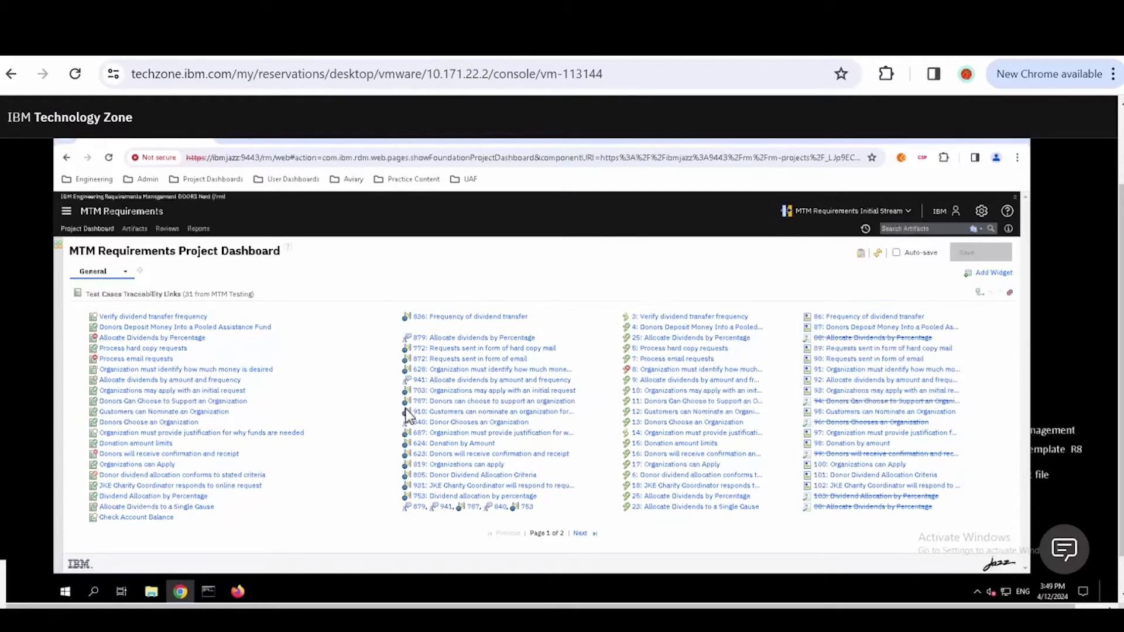
pyautogui.moveTo(204, 341)
# Step: Open Artifacts, list the 18 features in the Features folder, and show the saved views
pyautogui.click(140, 234)
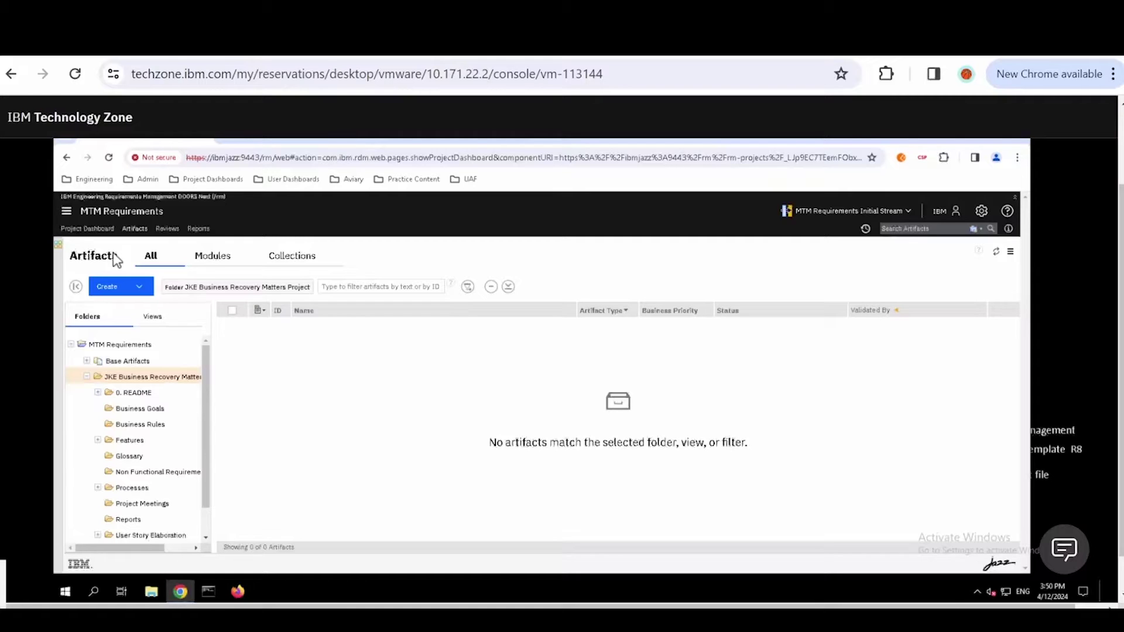
pyautogui.click(122, 441)
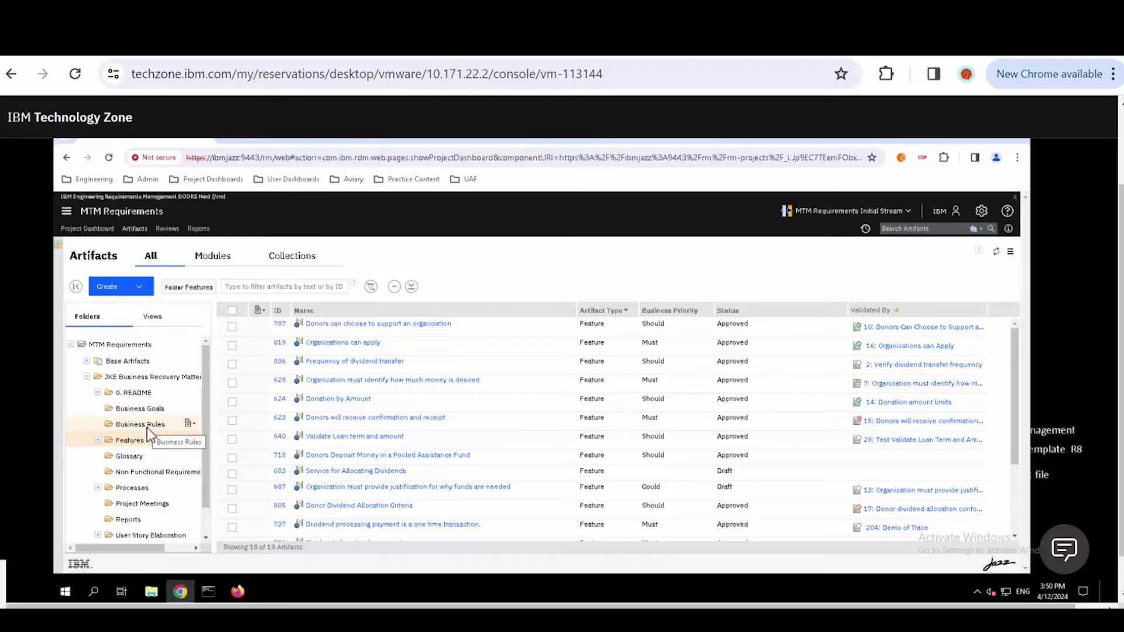
pyautogui.click(153, 317)
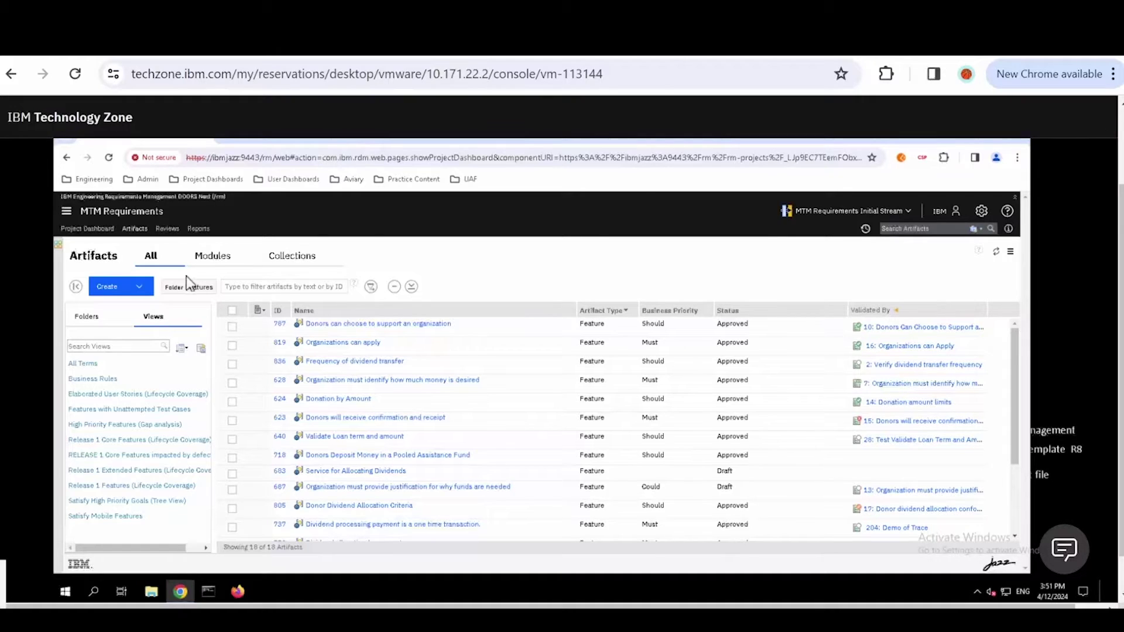
# Step: Apply the 'Features with Unattempted Test Cases' view to show its 4 features
pyautogui.click(120, 413)
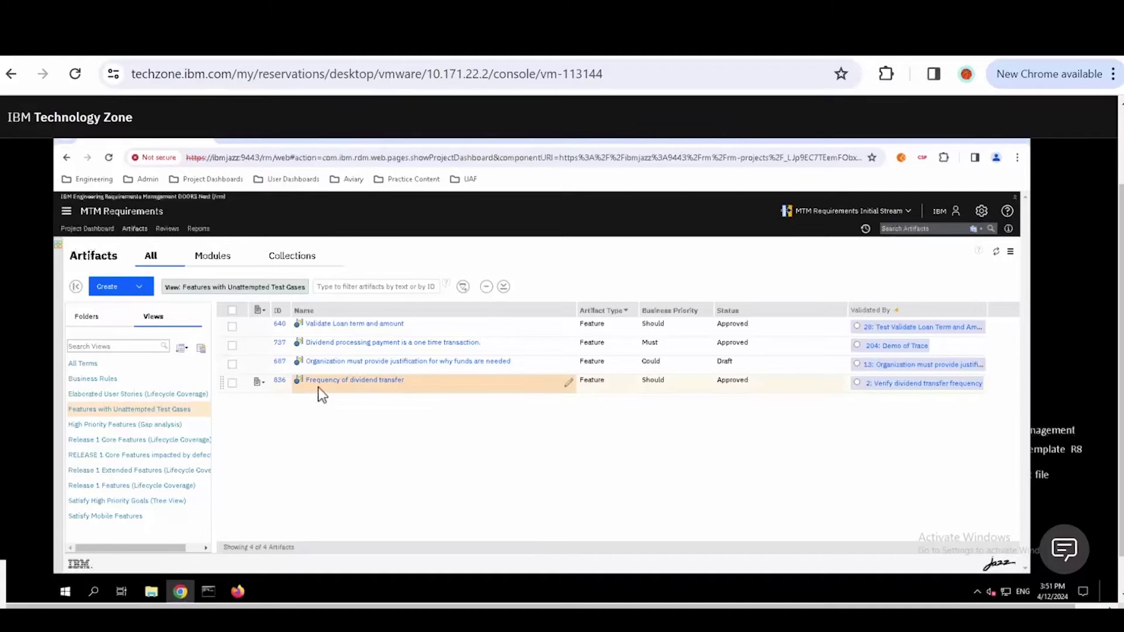
# Step: Open test case '2: Verify dividend transfer frequency' and review its Requirement Links and empty Execution Records
pyautogui.click(903, 384)
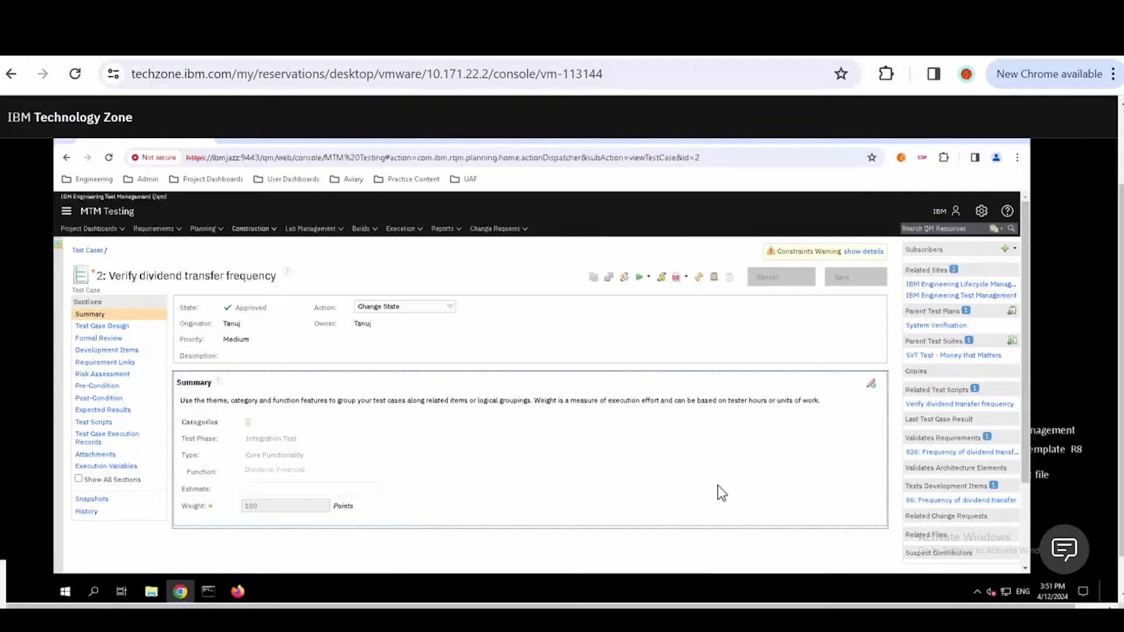
pyautogui.click(99, 364)
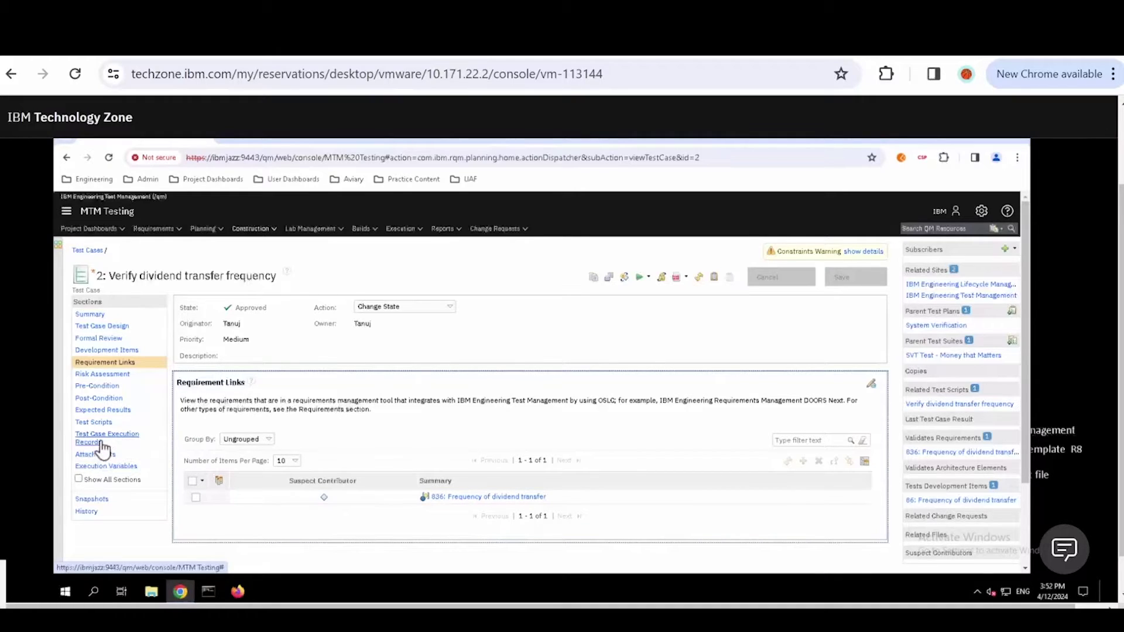
pyautogui.click(102, 445)
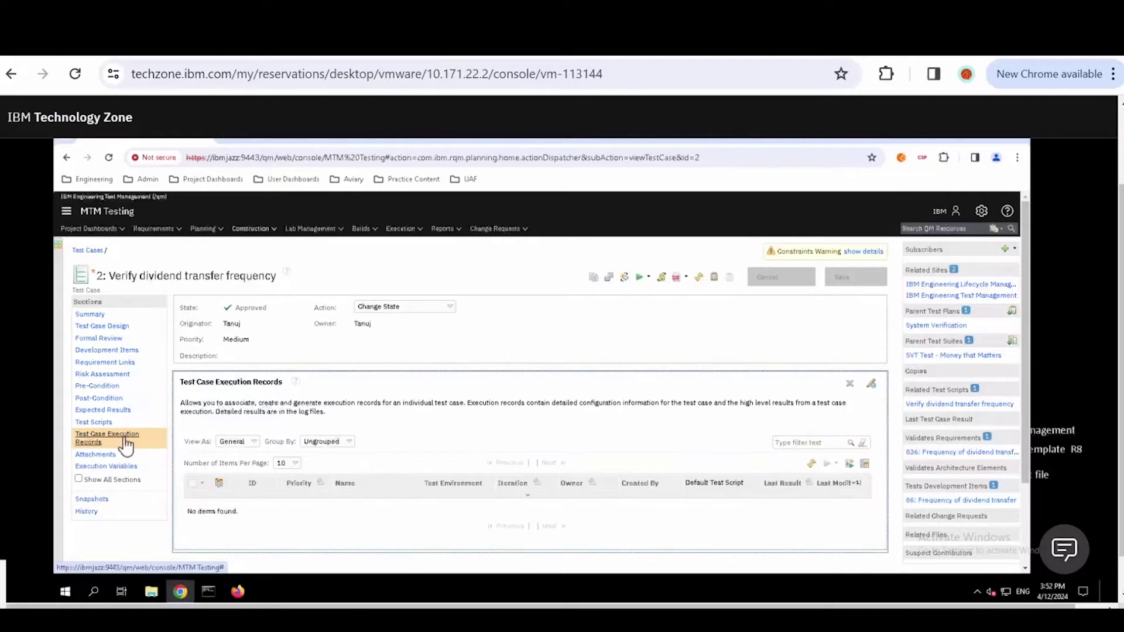
# Step: Show the test case's approved manual script and the Run dropdown options
pyautogui.click(97, 424)
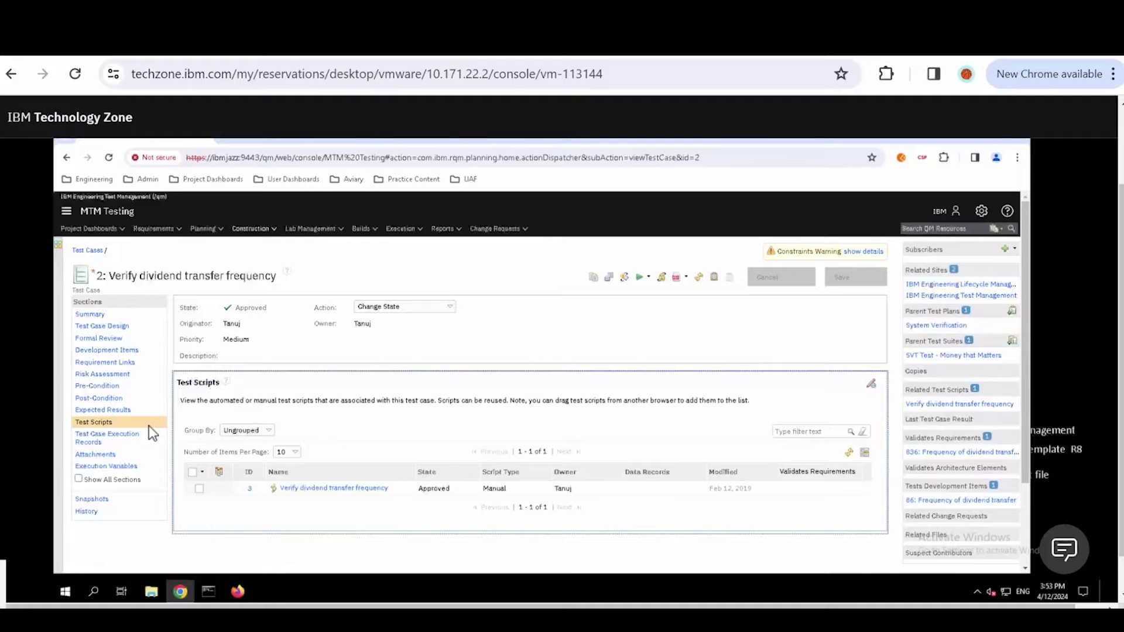
pyautogui.click(647, 281)
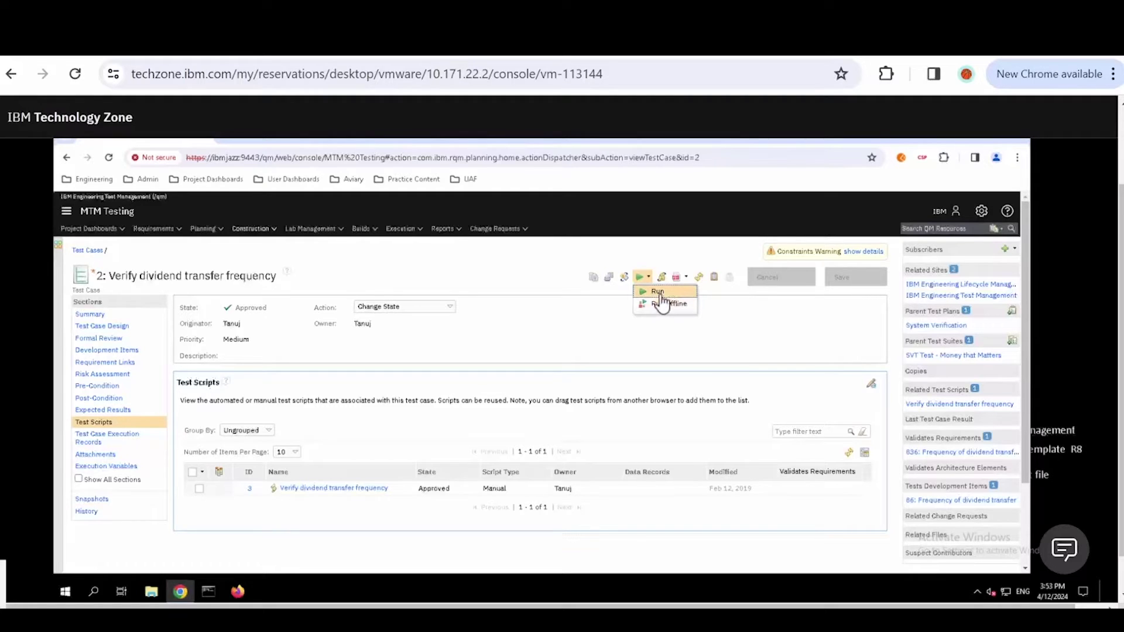
# Step: Start a test case run with test plan System Verification and iteration Release 1 Development
pyautogui.click(659, 293)
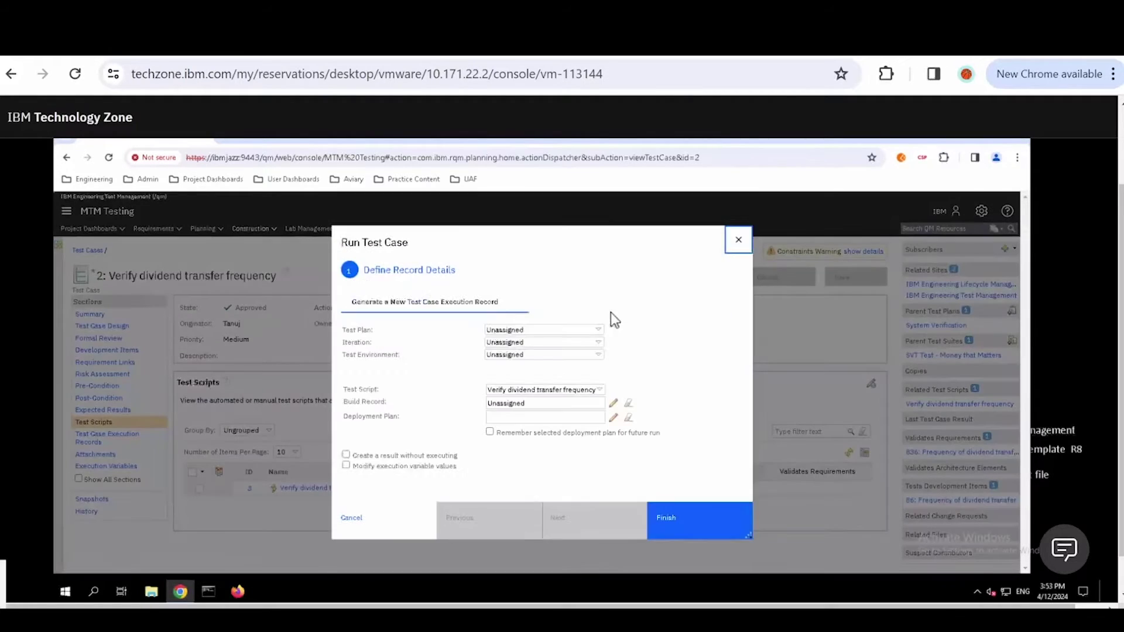
pyautogui.click(585, 330)
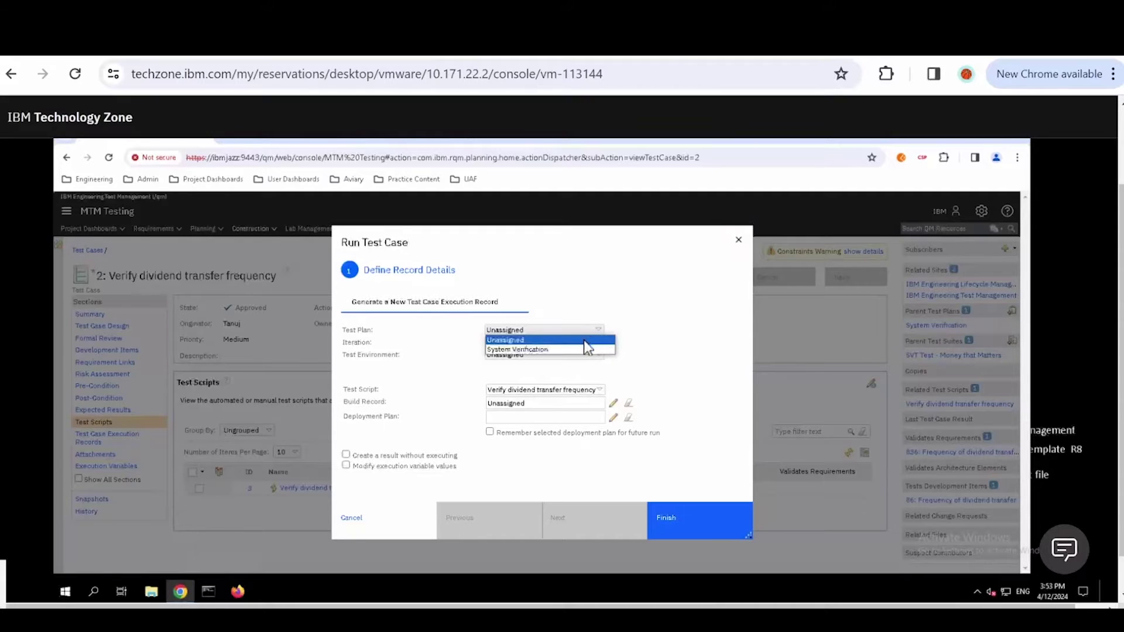
pyautogui.click(538, 350)
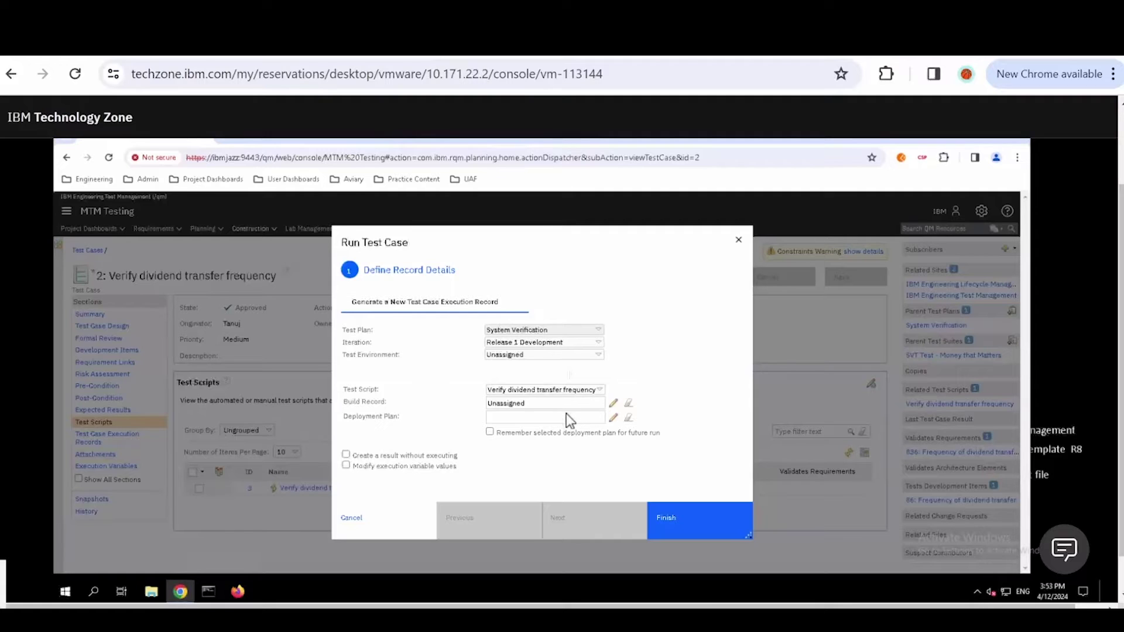
# Step: Begin the script execution and record step 1's actual result as 'No accounts are listed'
pyautogui.click(659, 503)
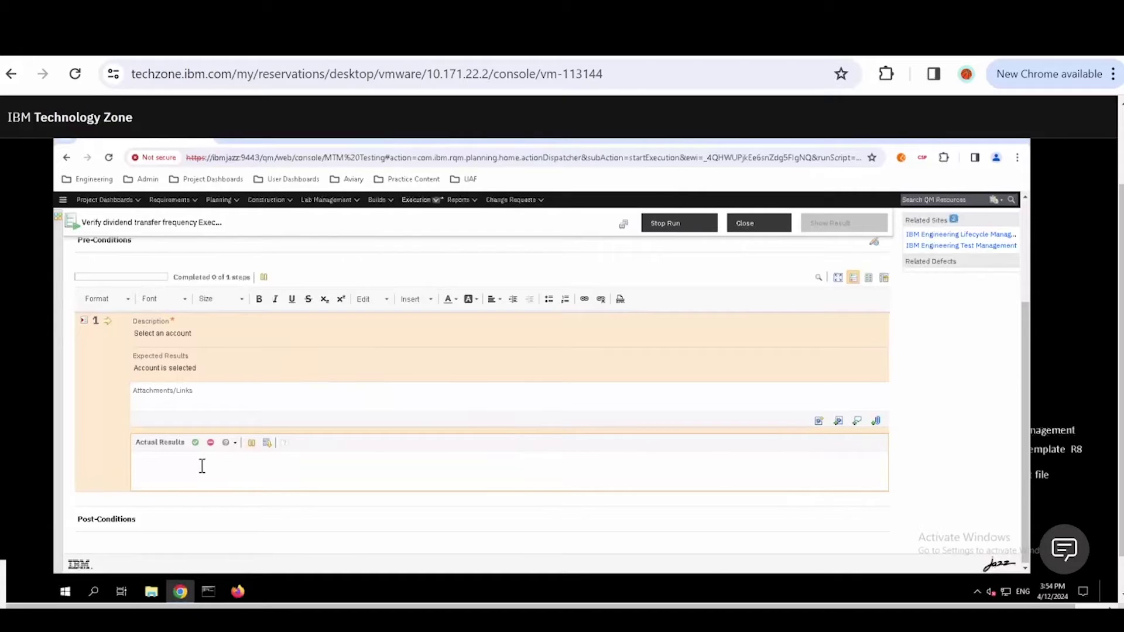
pyautogui.write('No accounts are listed')
pyautogui.click(819, 421)
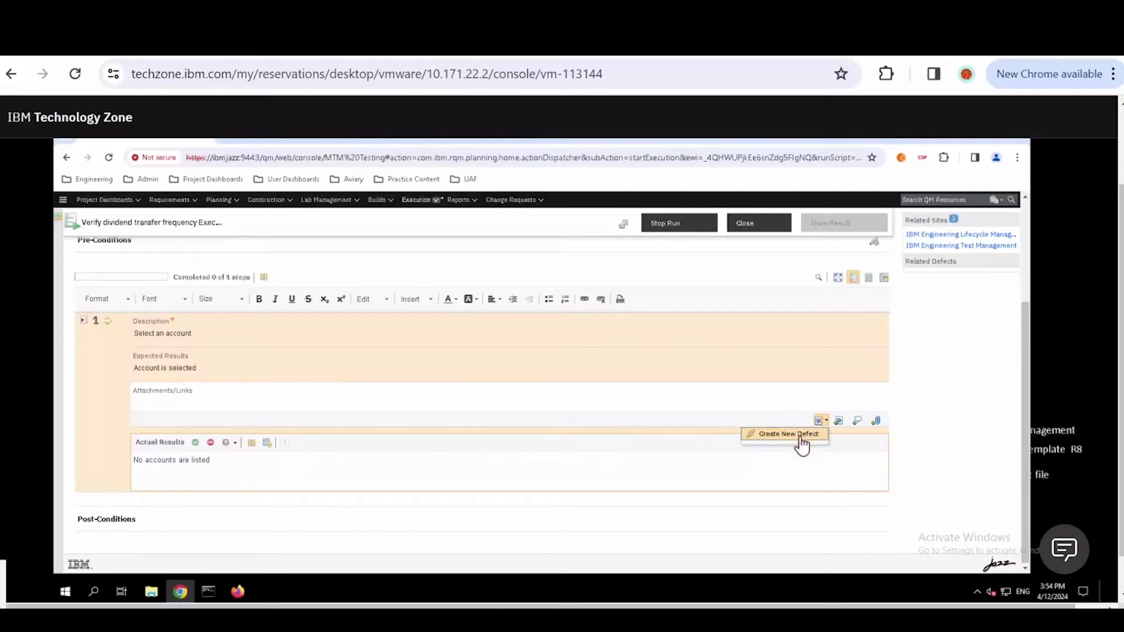
# Step: Create defect 547 filed against JKE, paste the observed behaviour as description, and link it
pyautogui.click(800, 436)
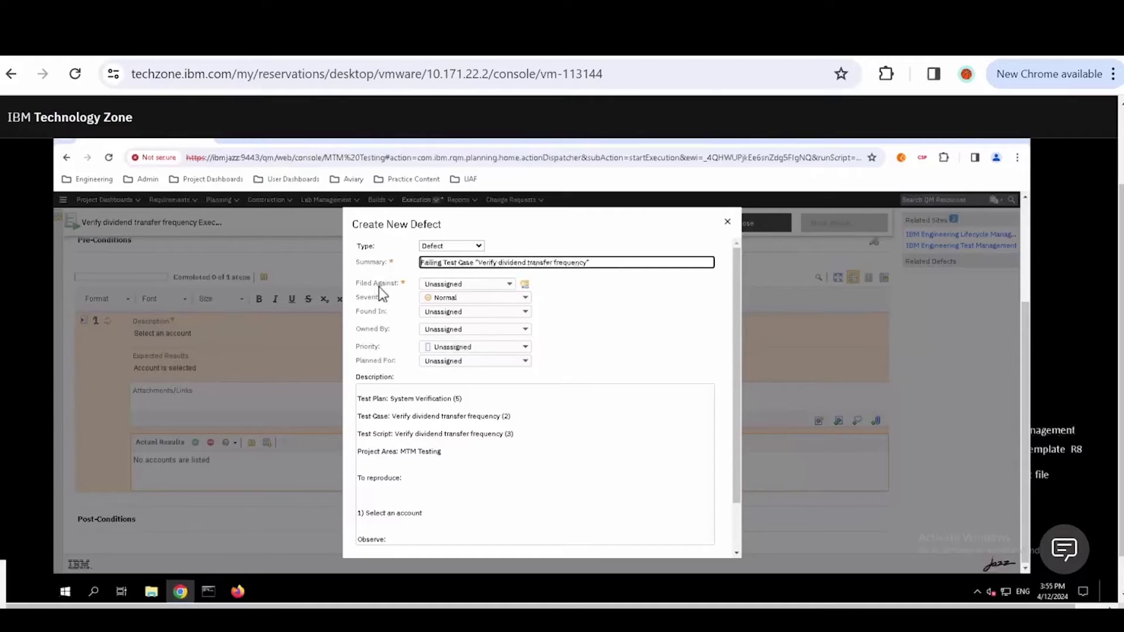
pyautogui.click(508, 283)
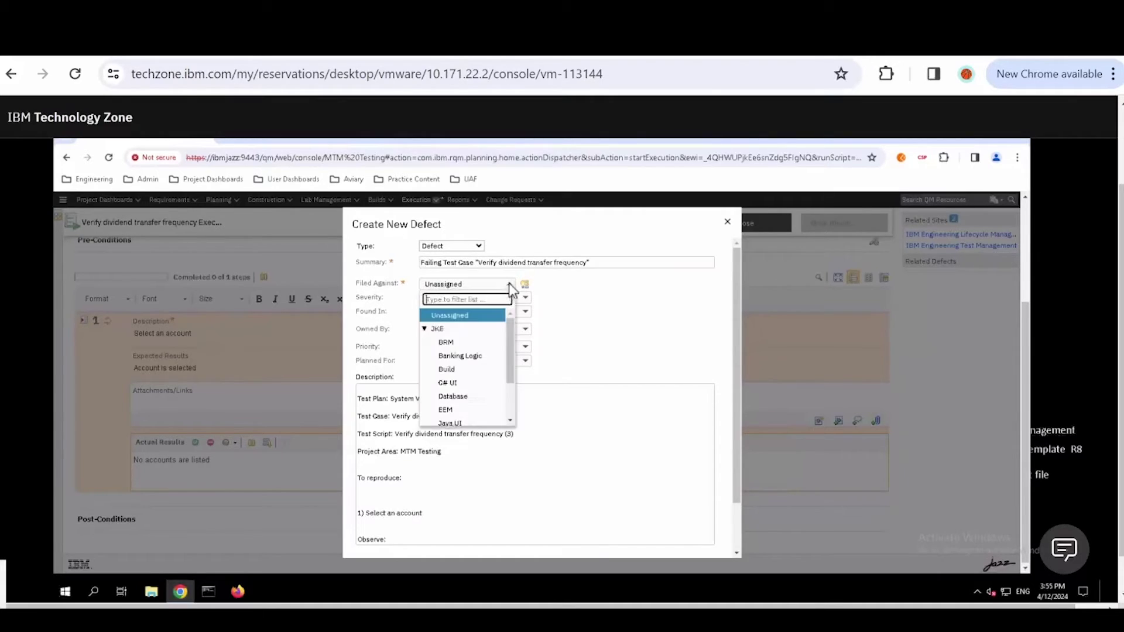
pyautogui.click(465, 329)
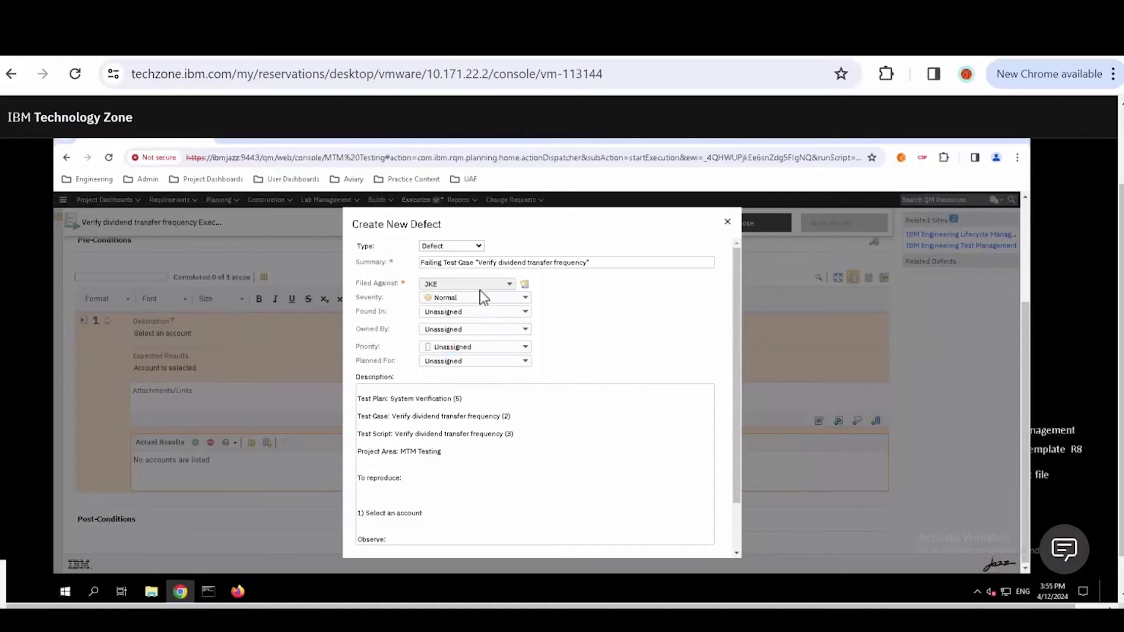
pyautogui.click(442, 531)
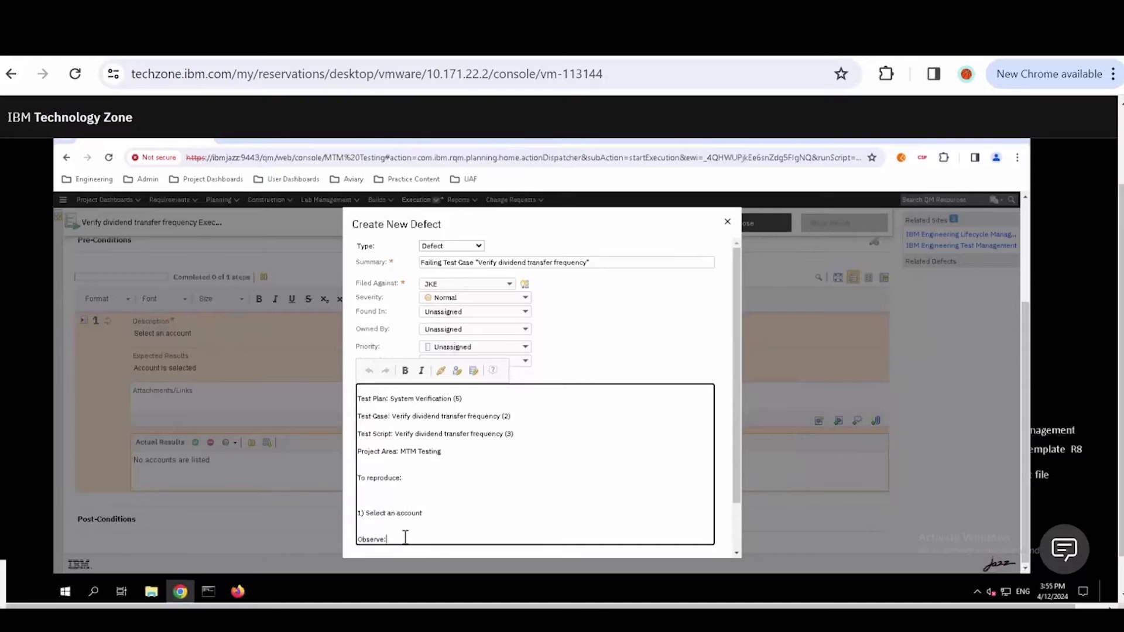
pyautogui.write('When the account list came up it was blank.')
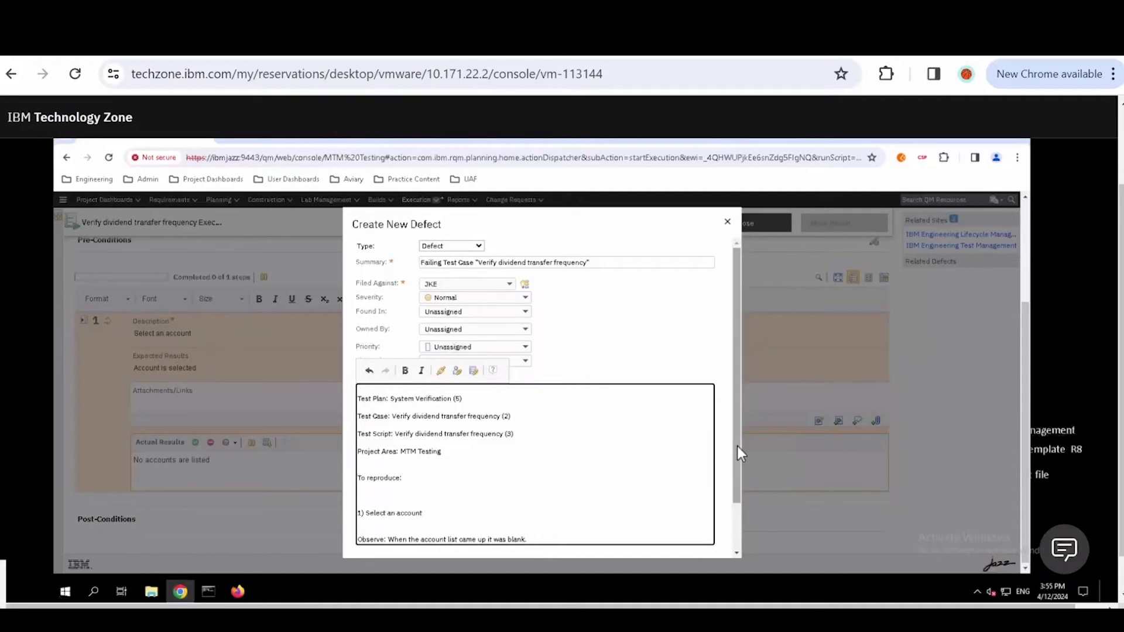
pyautogui.scroll(-2, 736, 446)
pyautogui.click(621, 555)
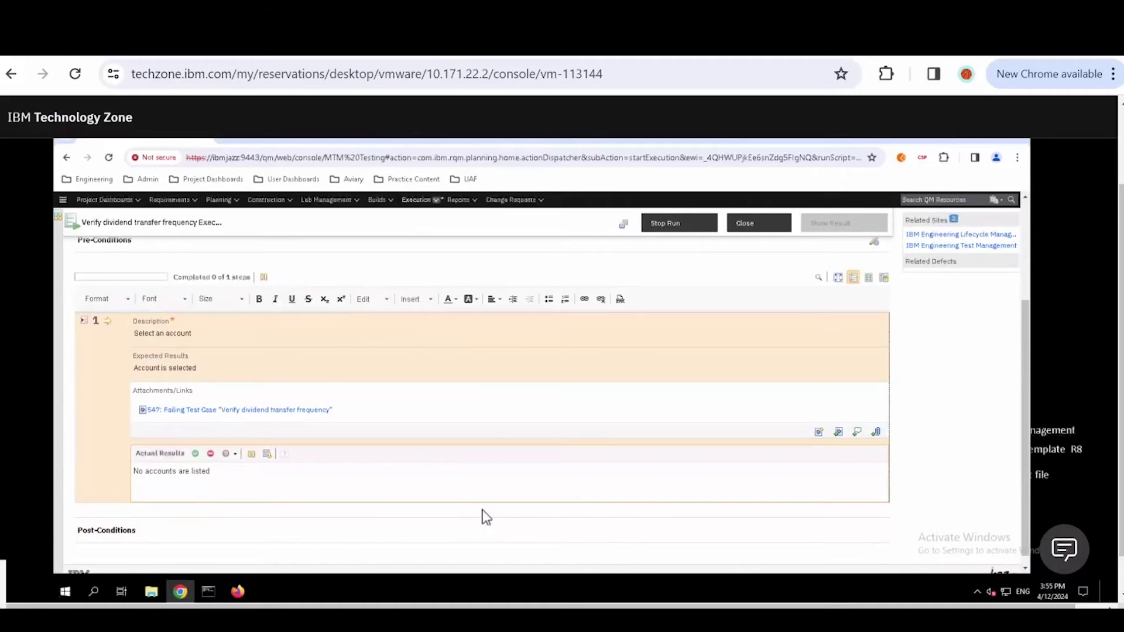
# Step: Mark step 1 as failed for an overall Failed verdict and preview defect 547
pyautogui.click(210, 454)
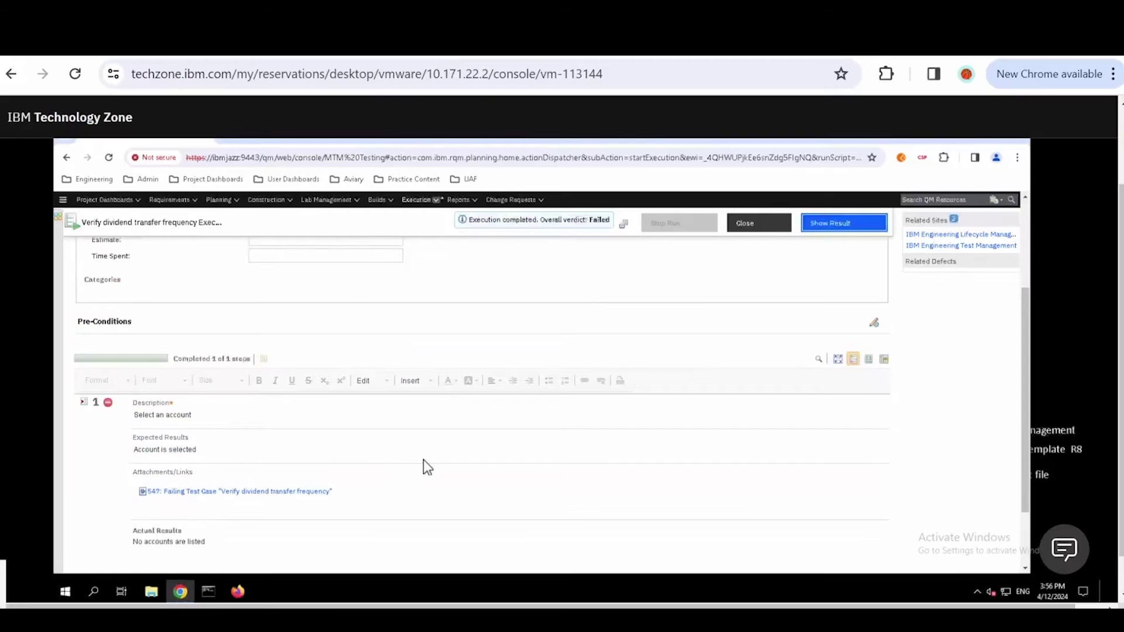
pyautogui.scroll(-1, 423, 459)
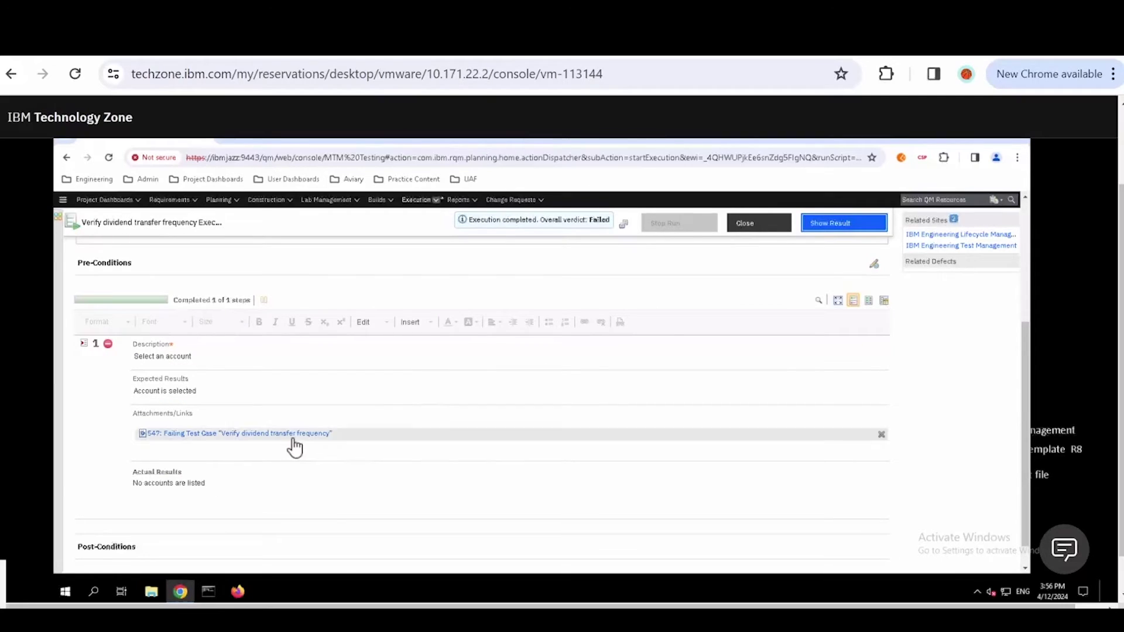
pyautogui.moveTo(293, 440)
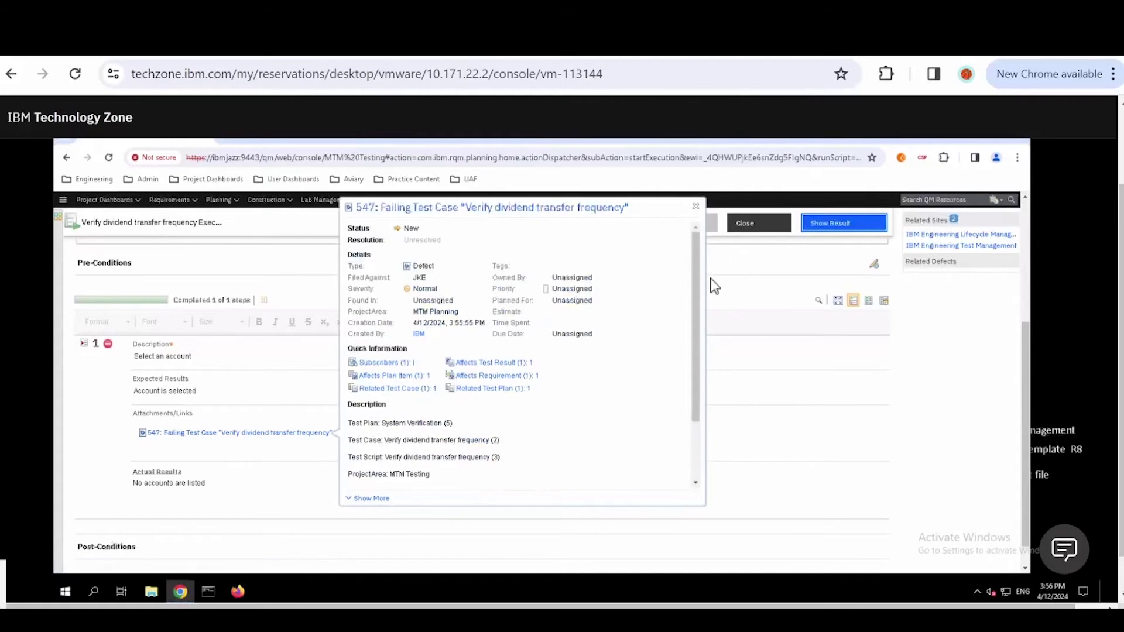
# Step: Return to the test case, review execution record 209, and open linked defect 547
pyautogui.click(749, 223)
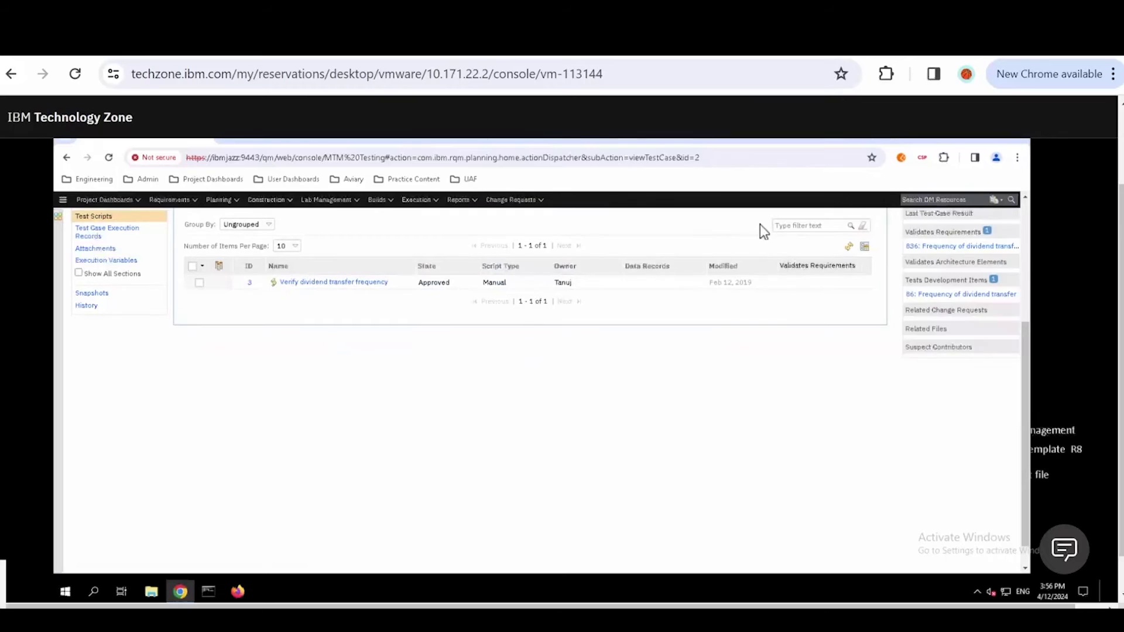
pyautogui.click(114, 232)
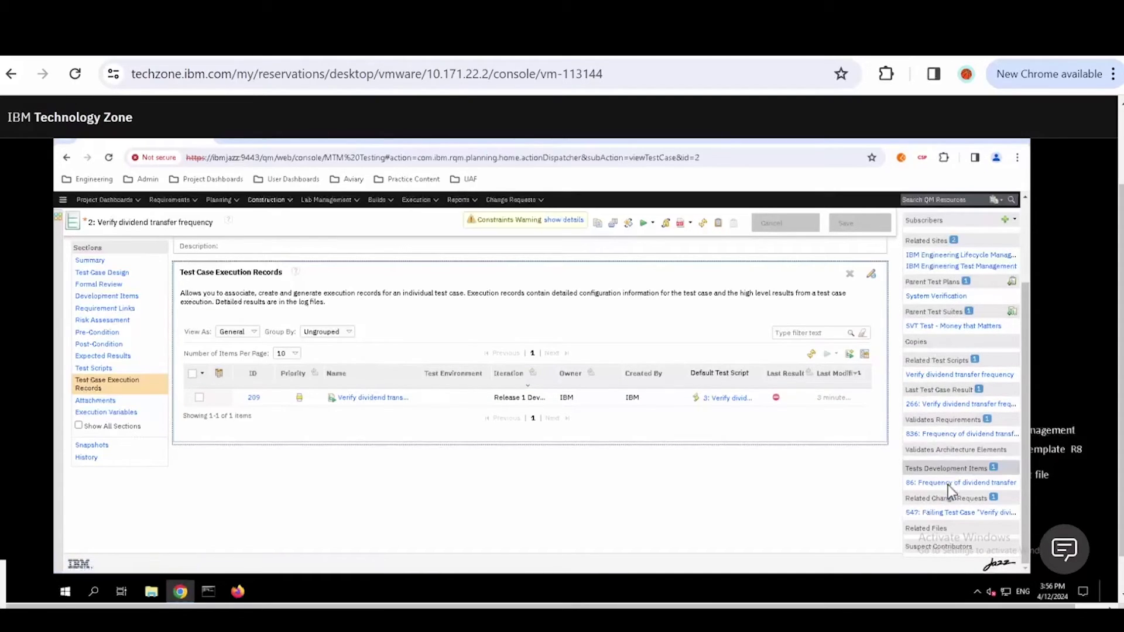
pyautogui.moveTo(948, 521)
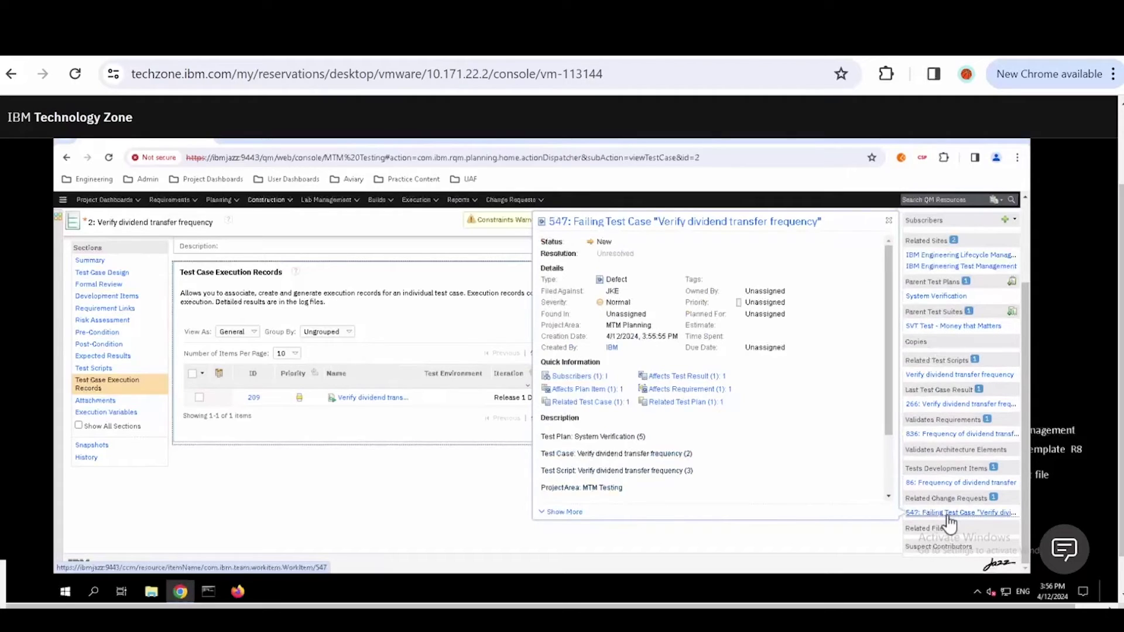
pyautogui.click(947, 513)
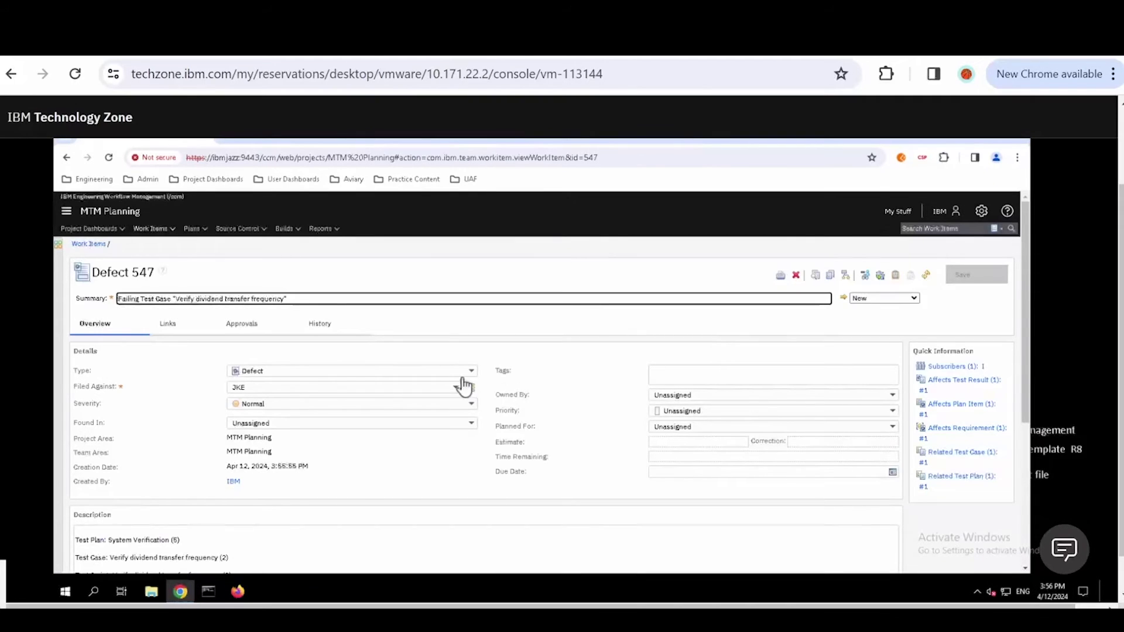
# Step: Browse defect 547's link sections and open affected requirement 836, 'Frequency of dividend transfer'
pyautogui.scroll(-5, 371, 455)
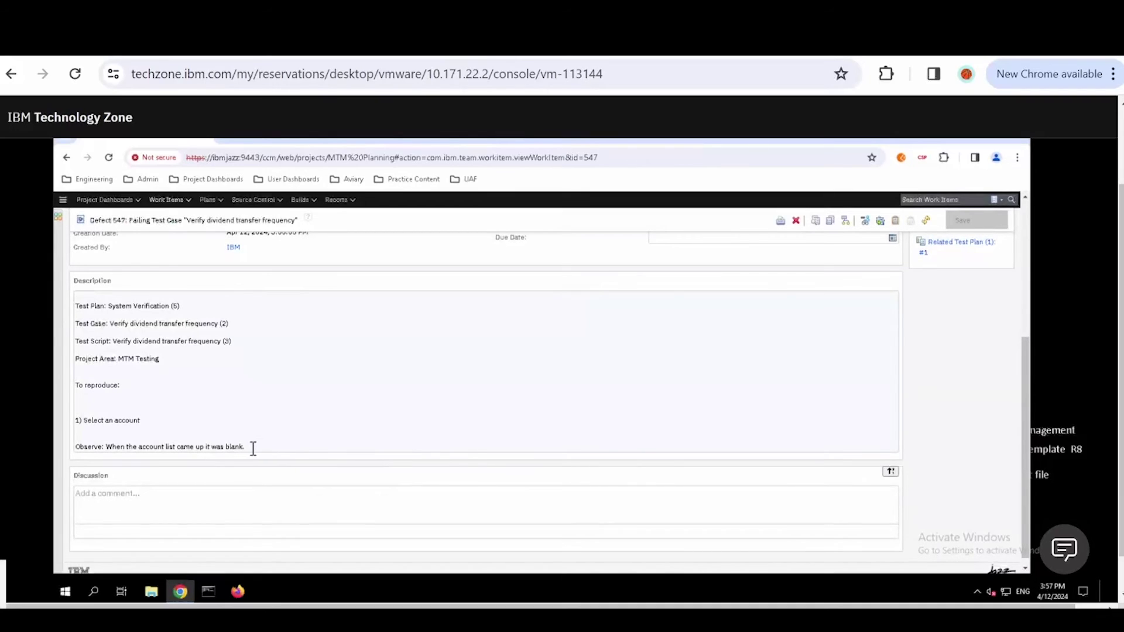
pyautogui.scroll(5, 269, 439)
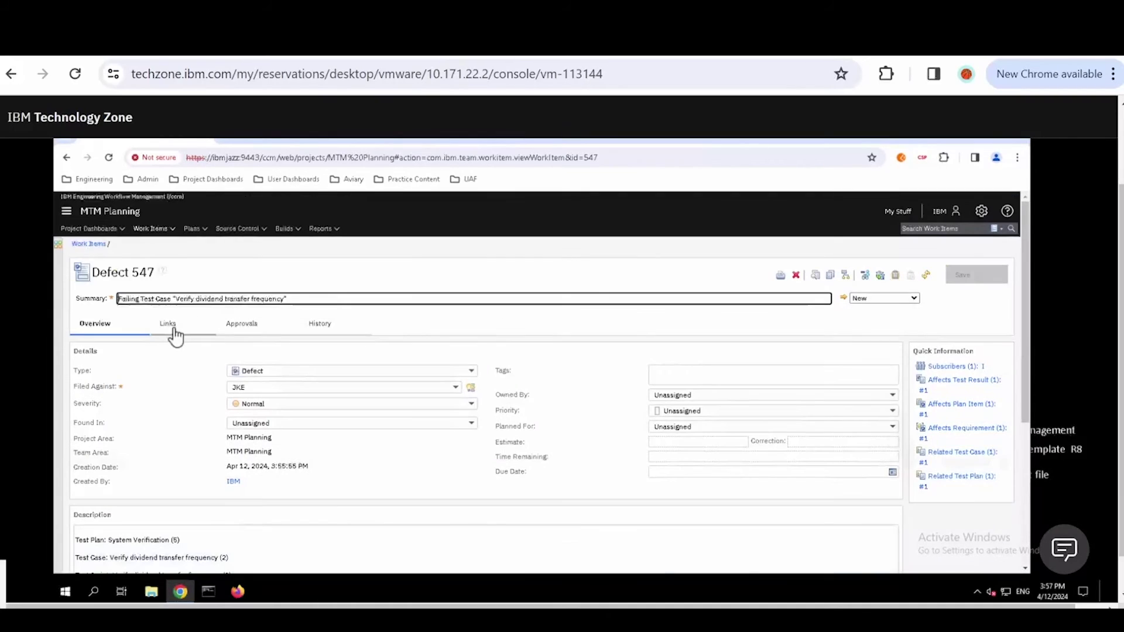
pyautogui.click(168, 325)
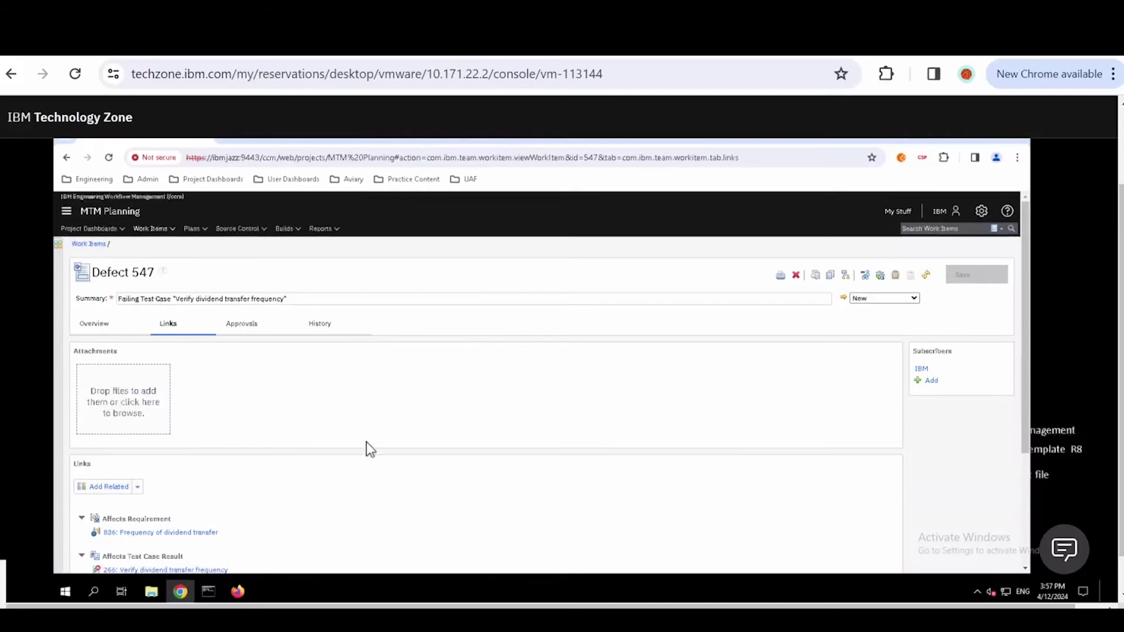
pyautogui.scroll(-1, 476, 493)
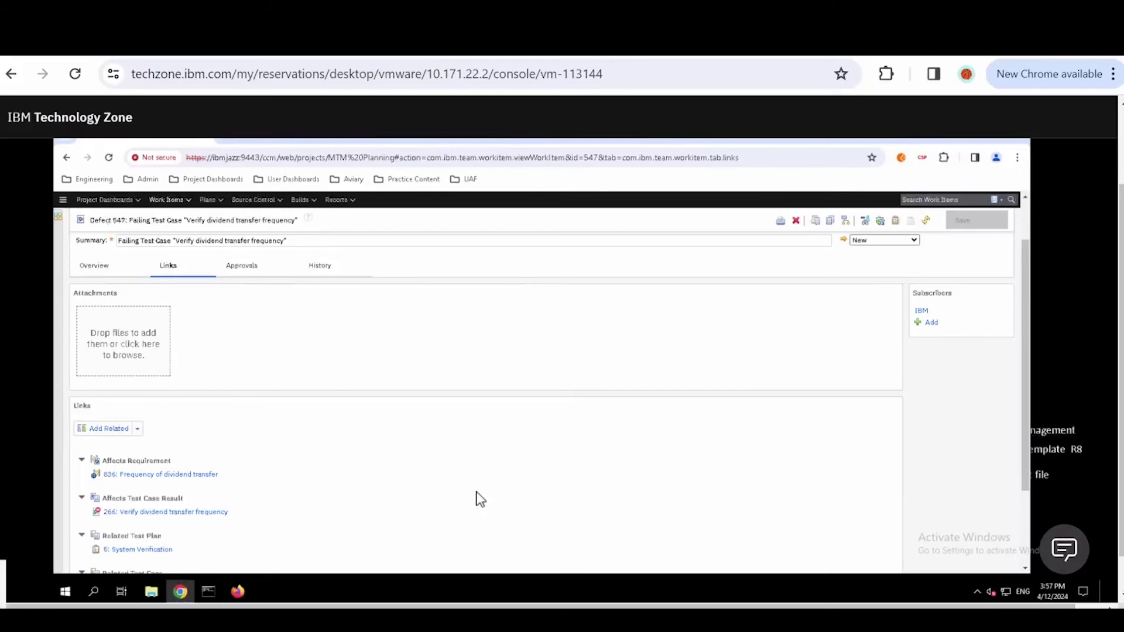
pyautogui.scroll(-3, 493, 495)
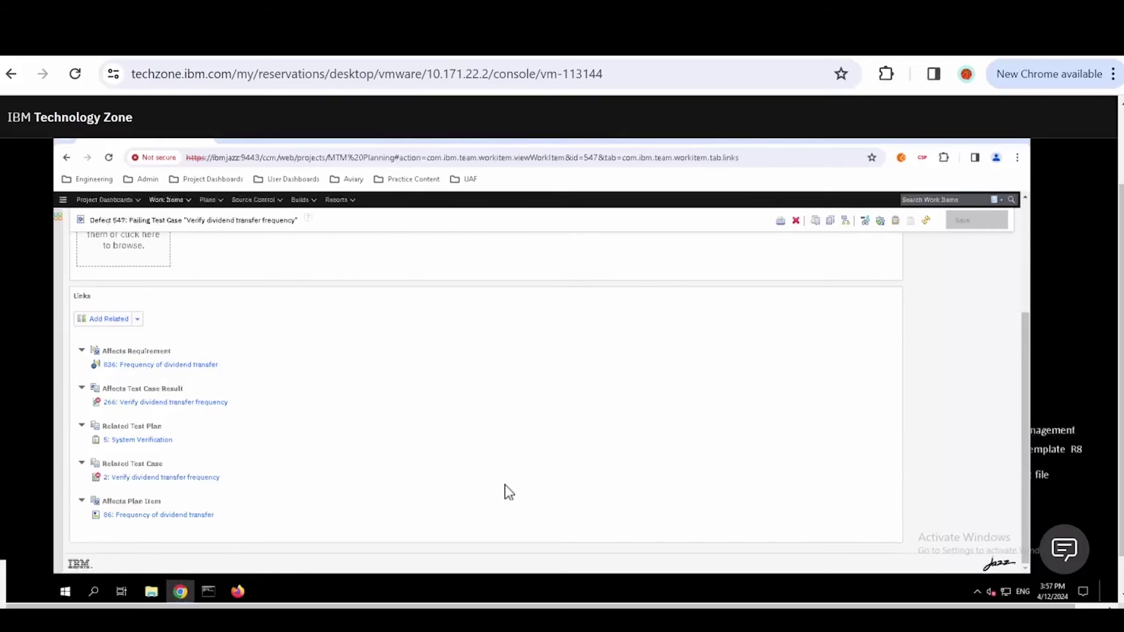
pyautogui.click(144, 365)
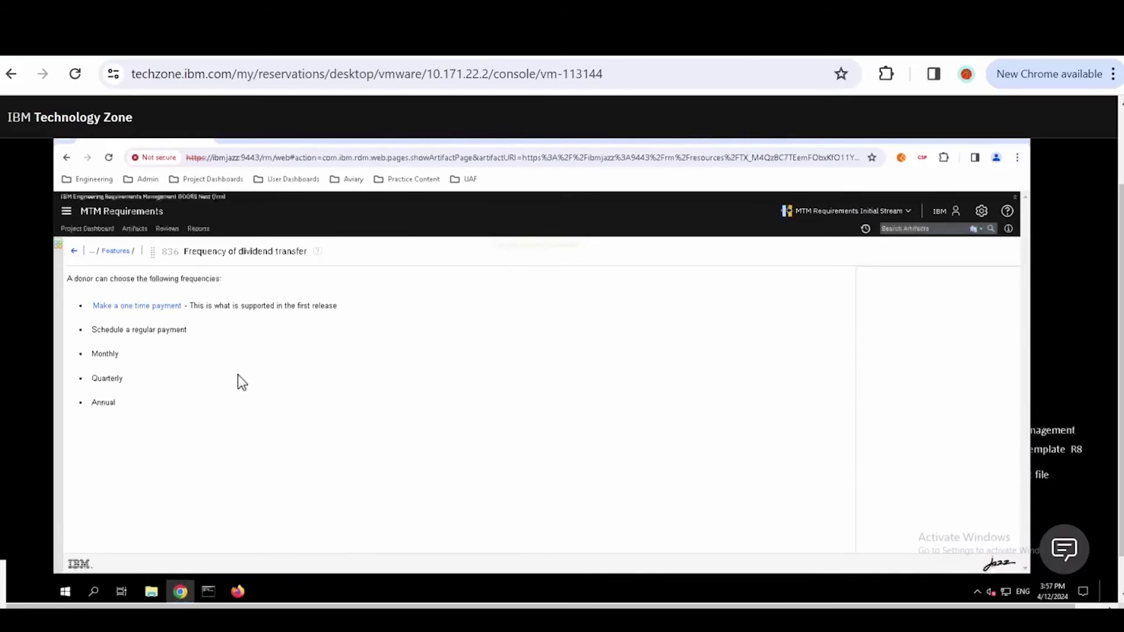
# Step: Return to the artifacts list and apply the 'Features with Unattempted Test Cases' view
pyautogui.click(113, 263)
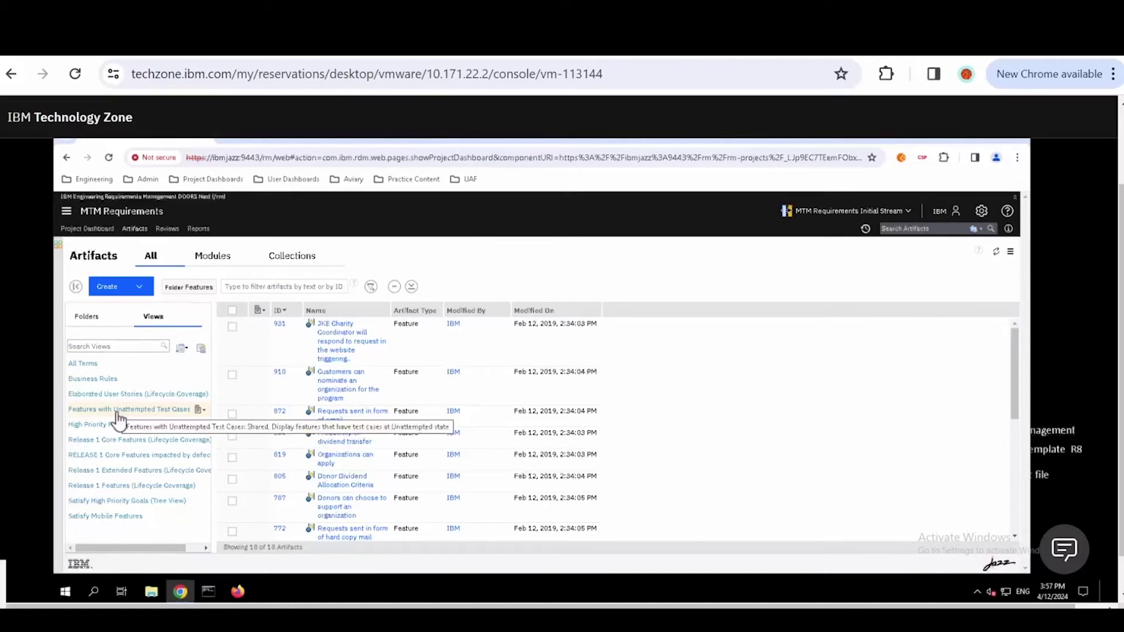
pyautogui.click(116, 412)
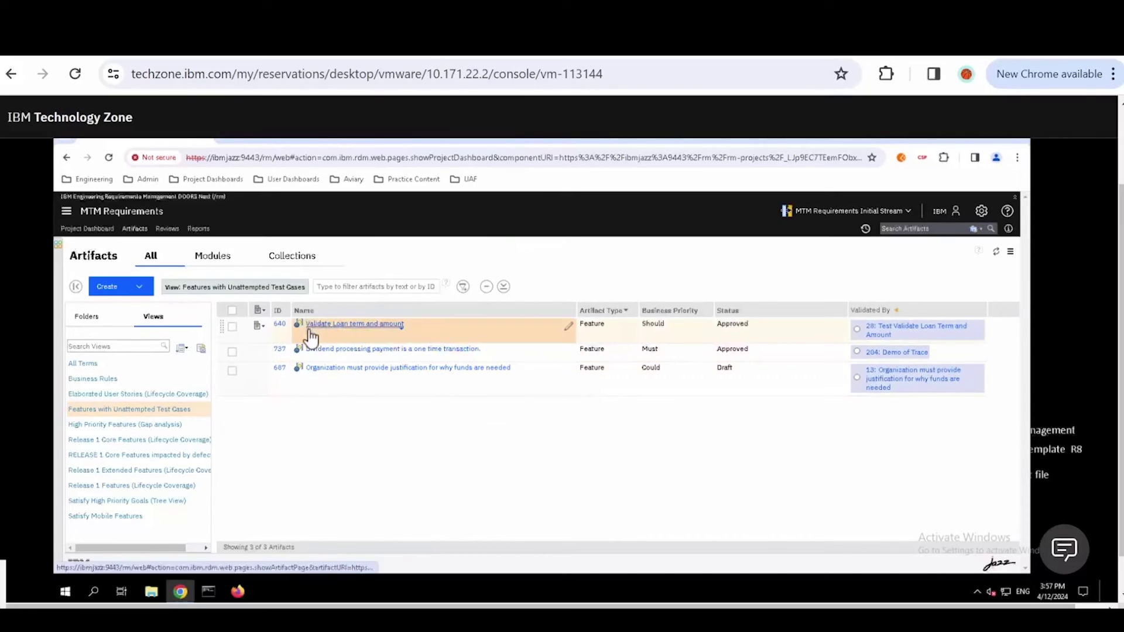
# Step: Apply the 'RELEASE 1 Core Features impacted by defects' view, showing 836 affected by defect 547
pyautogui.click(144, 459)
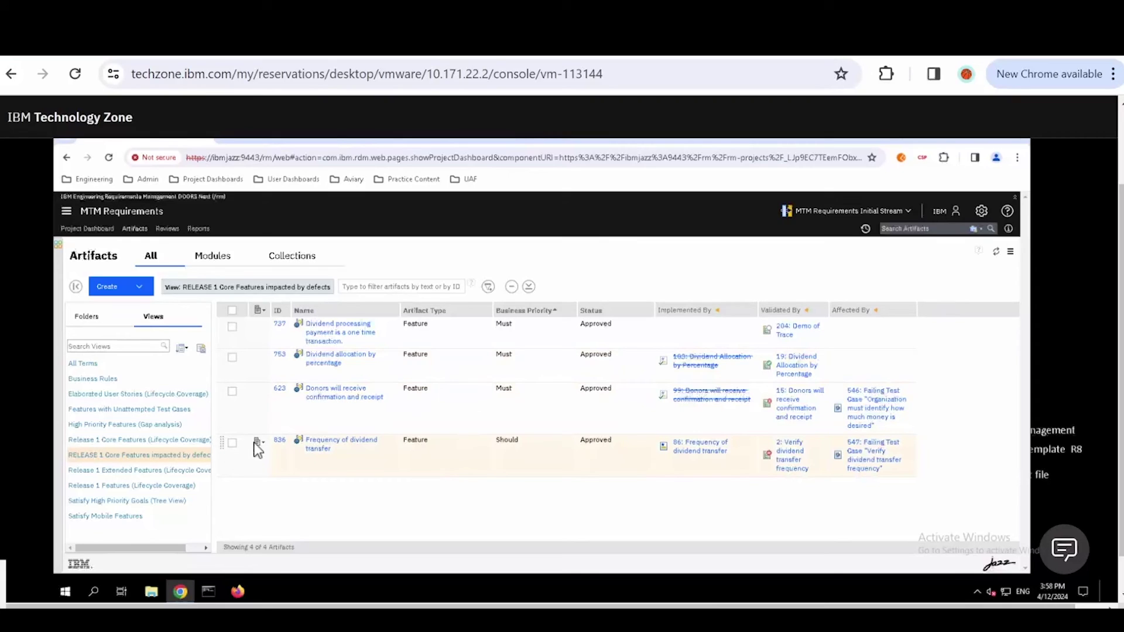
# Step: Open requirement 836 in Links Explorer and expand the diagram to a deeper level
pyautogui.click(259, 443)
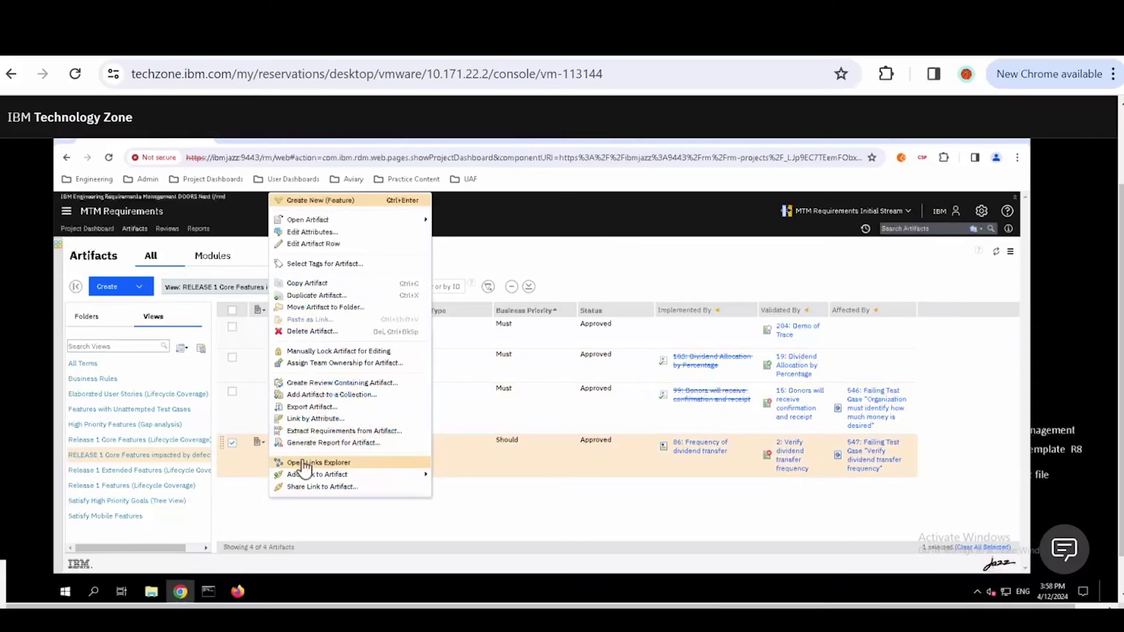
pyautogui.click(305, 461)
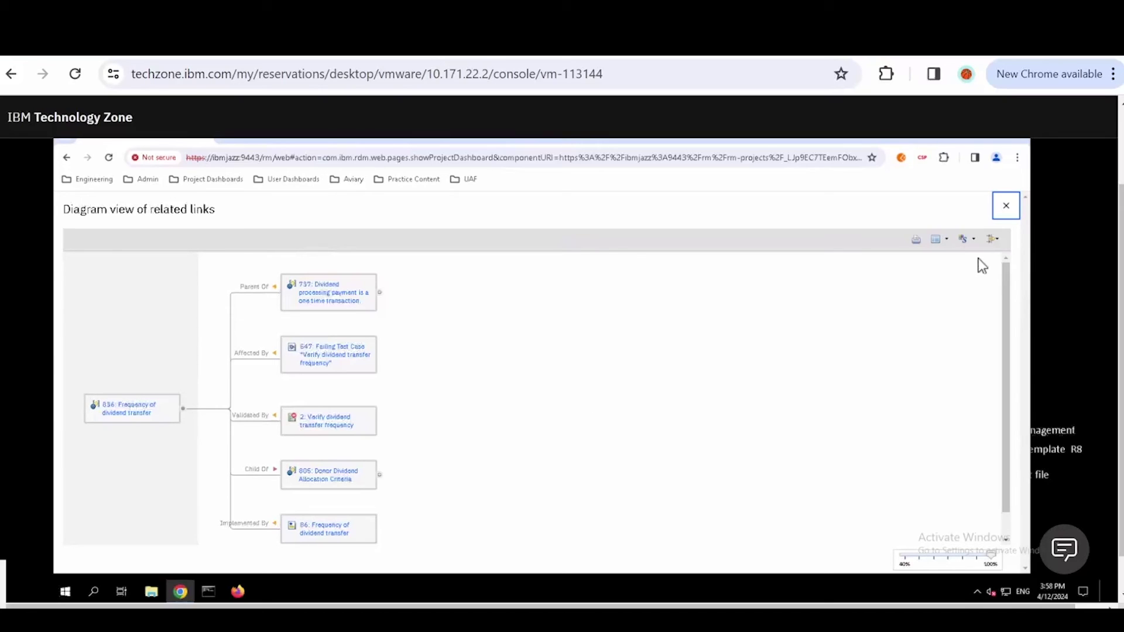
pyautogui.click(991, 239)
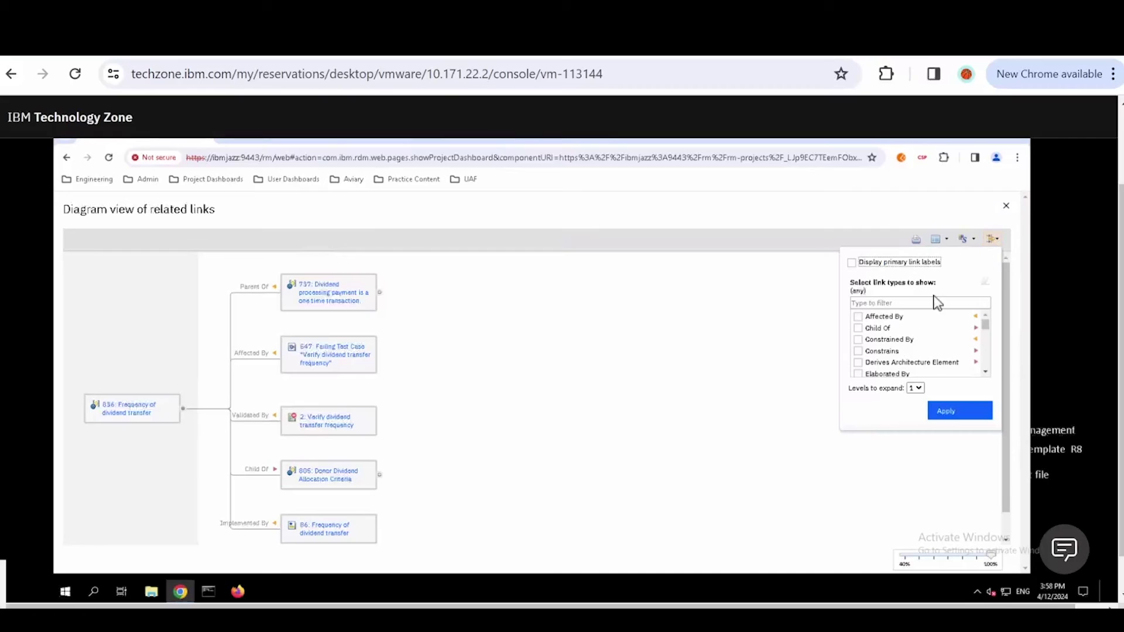
pyautogui.click(916, 389)
pyautogui.click(912, 428)
pyautogui.click(946, 411)
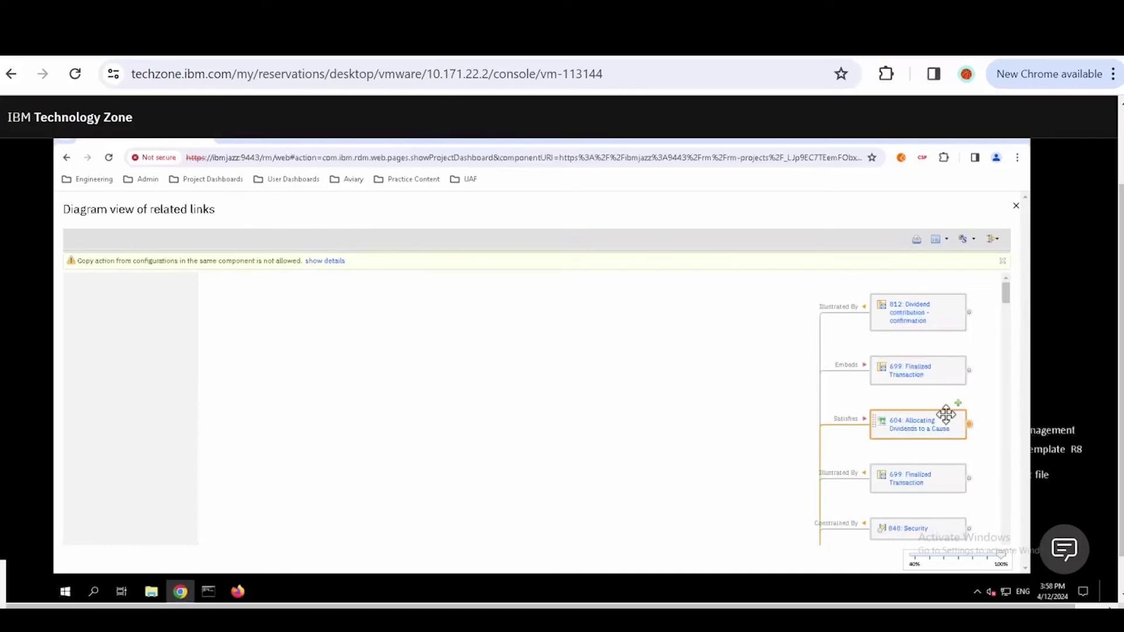
# Step: Zoom out the diagram, highlight node 636's link tree, and dismiss the copy warning
pyautogui.moveTo(1006, 290); pyautogui.dragTo(1007, 369)
pyautogui.moveTo(1003, 563); pyautogui.dragTo(973, 560)
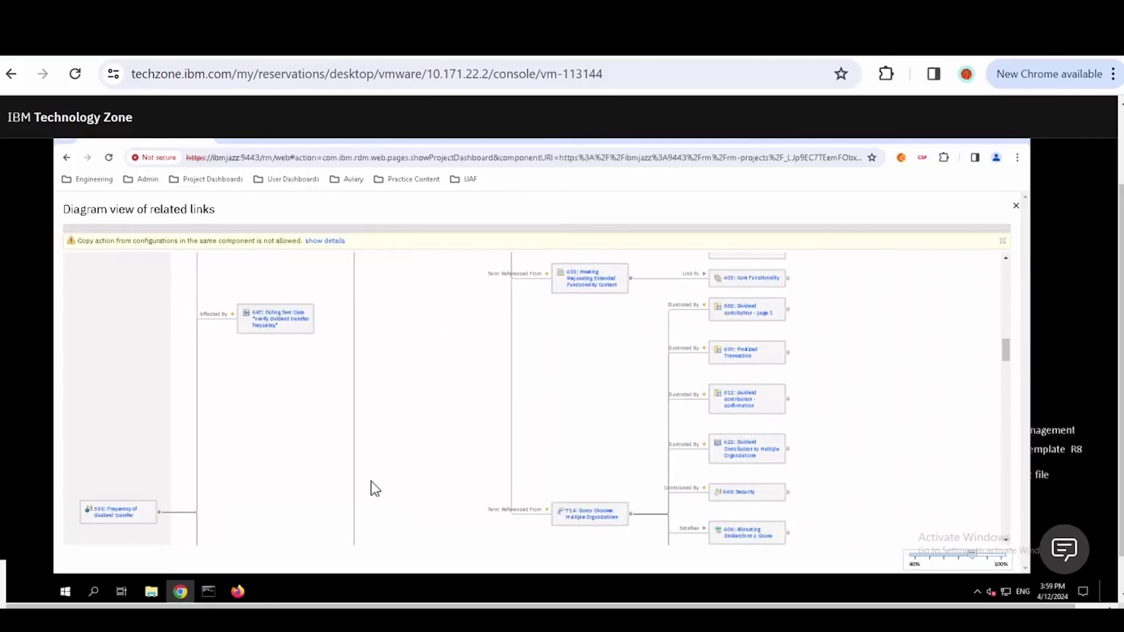
pyautogui.click(142, 509)
pyautogui.click(1002, 242)
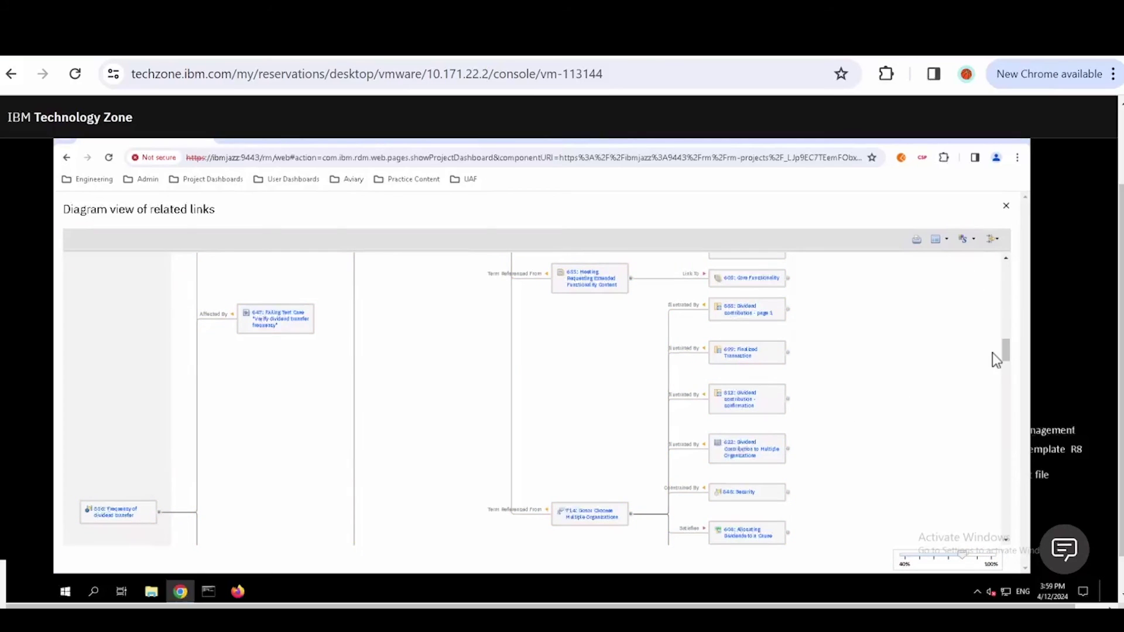
pyautogui.moveTo(1008, 357); pyautogui.dragTo(987, 286)
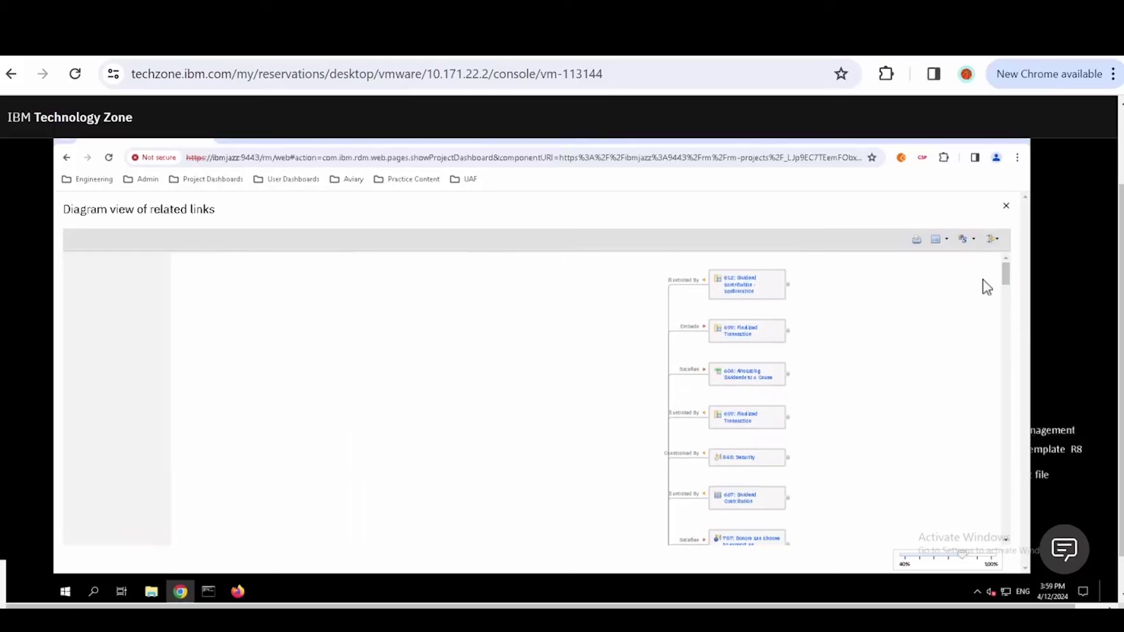
# Step: Switch requirement 836's links diagram to Radial Layout, scroll through it, then close Links Explorer
pyautogui.click(948, 243)
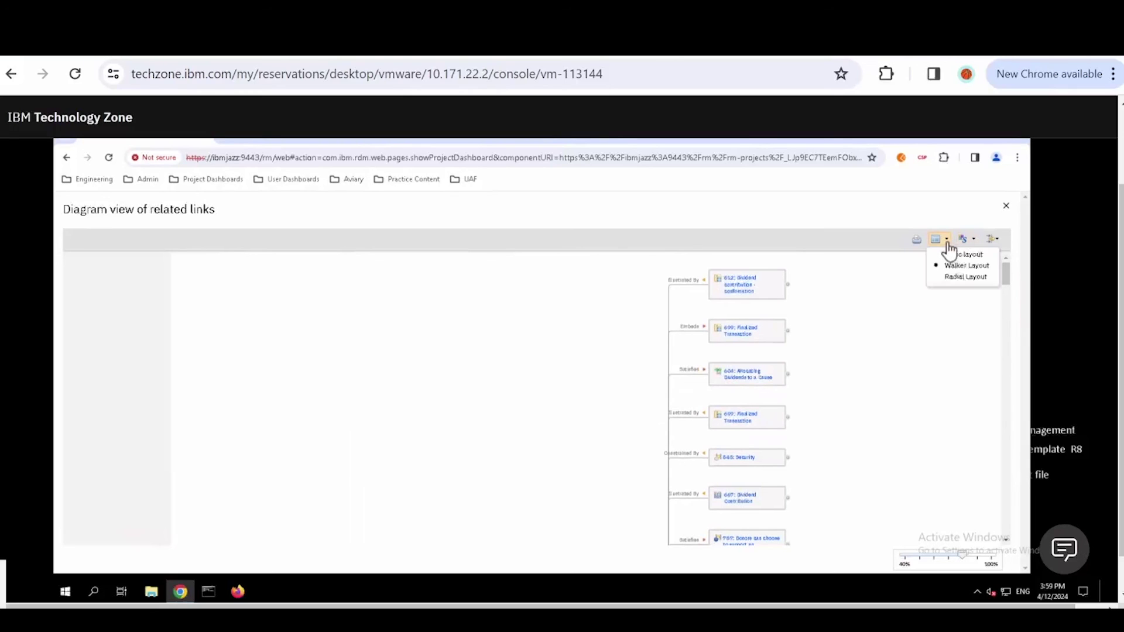
pyautogui.click(958, 287)
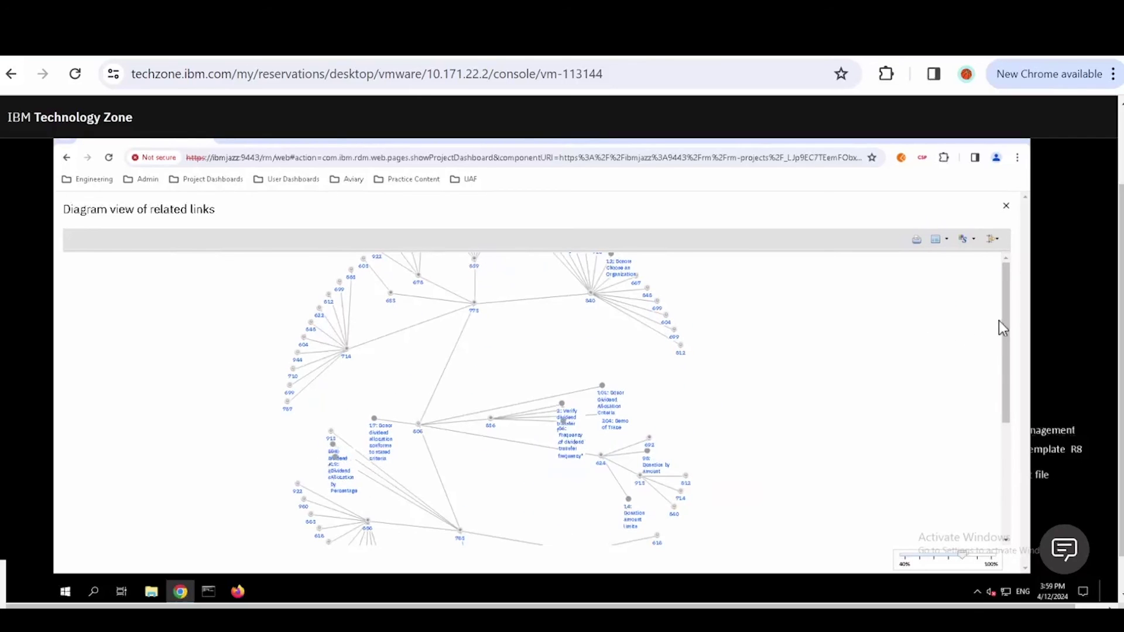
pyautogui.moveTo(1003, 311); pyautogui.dragTo(995, 398)
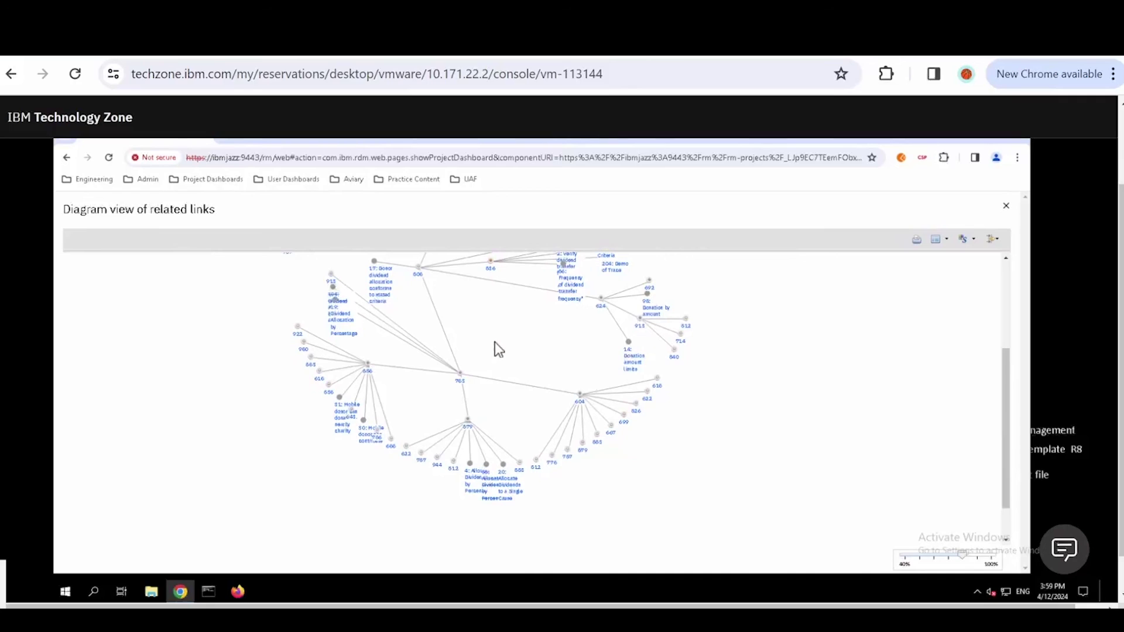
pyautogui.moveTo(1000, 382); pyautogui.dragTo(1004, 300)
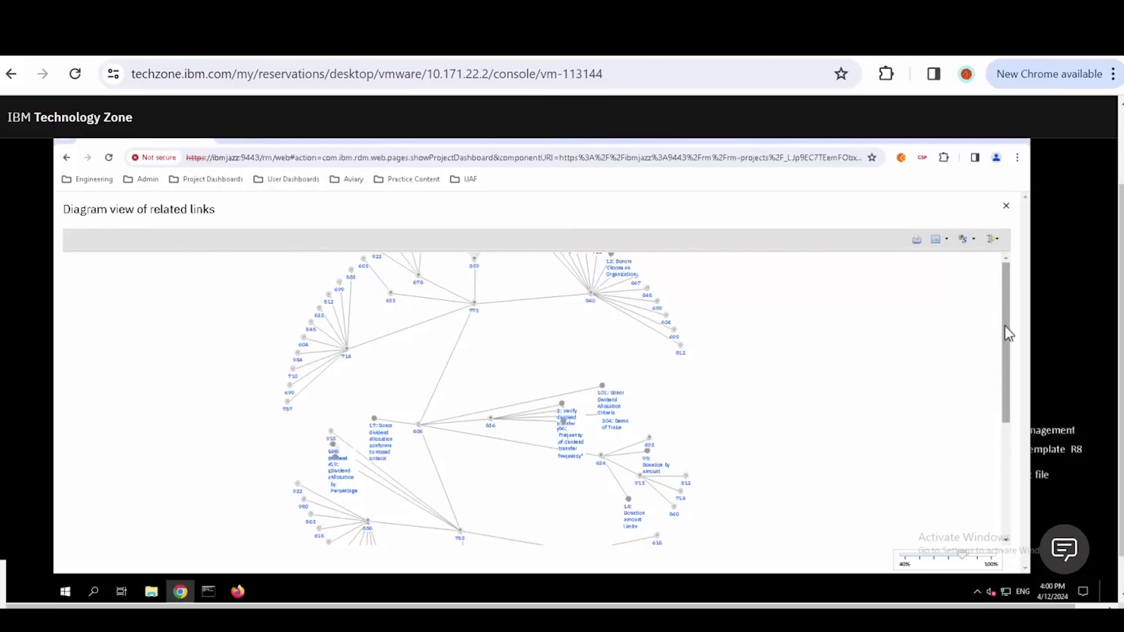
pyautogui.moveTo(1006, 325); pyautogui.dragTo(1004, 454)
pyautogui.moveTo(1003, 412); pyautogui.dragTo(1003, 301)
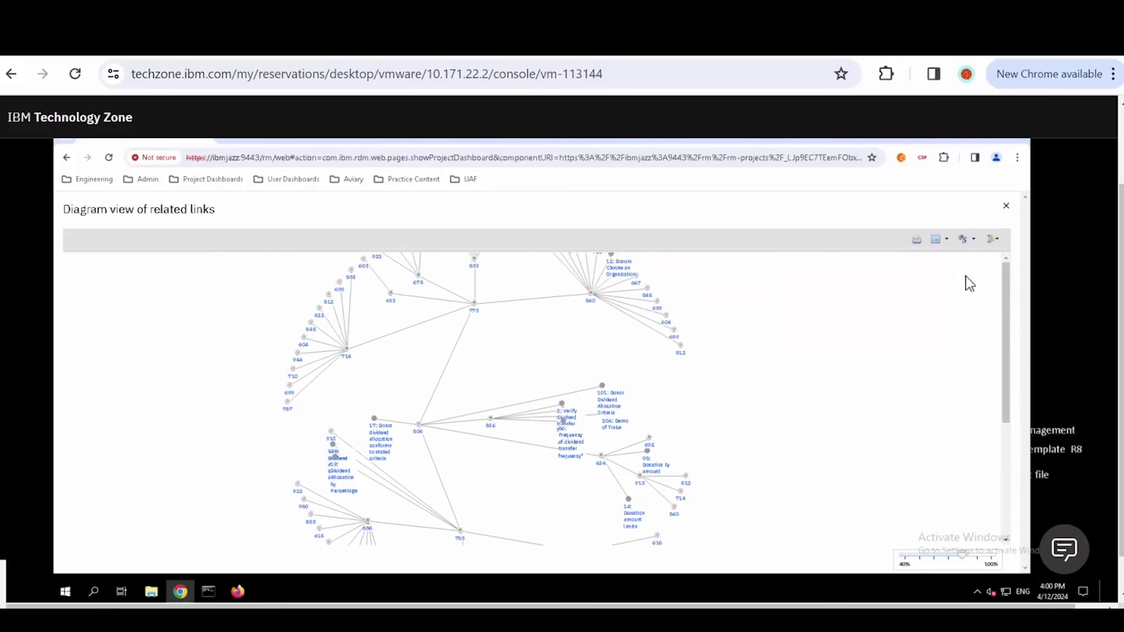
pyautogui.click(1005, 210)
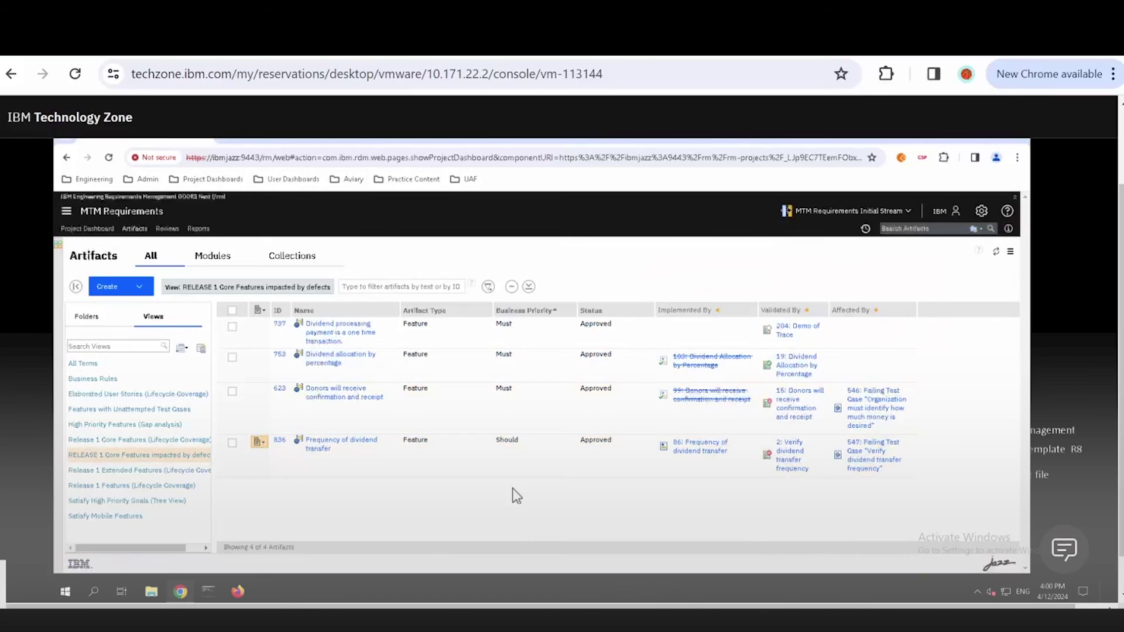